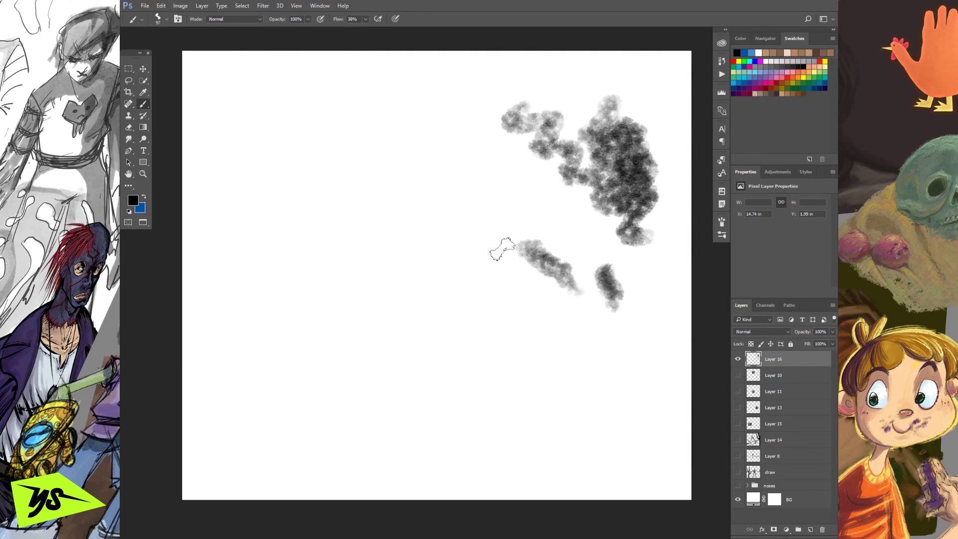
Step: Paint several short test strokes with the textured brush in the empty area near the cloudy shape, and undo them
mouse_move(512, 210)
left_mouse_down()
mouse_move(537, 184)
mouse_move(609, 278)
mouse_move(591, 274)
mouse_move(534, 209)
mouse_move(561, 229)
left_mouse_up()
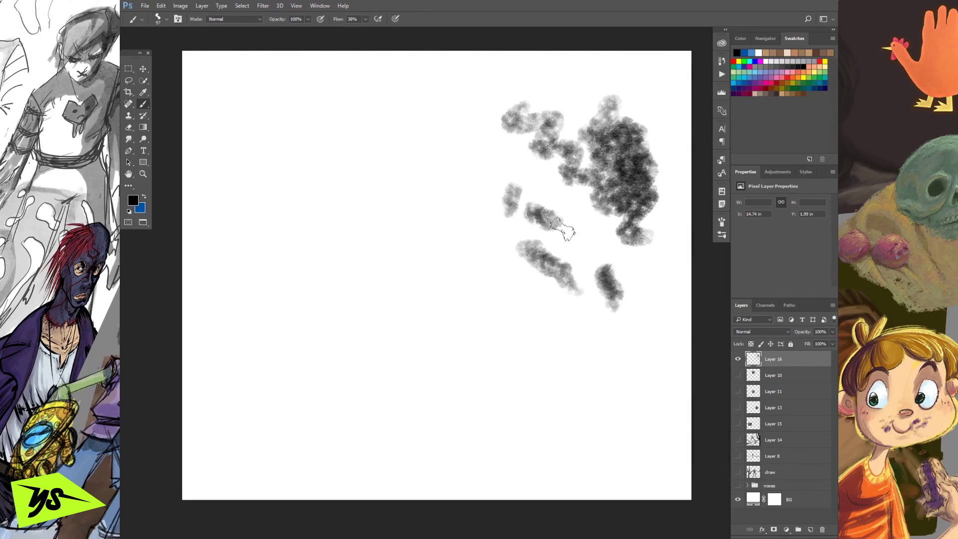
left_click_drag(592, 321, 616, 340)
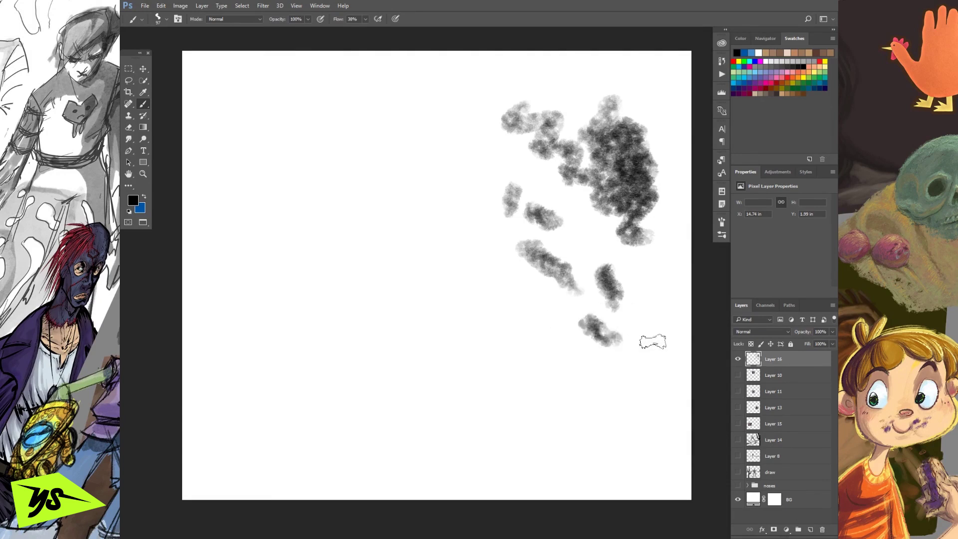
left_click_drag(642, 272, 649, 352)
left_click_drag(543, 322, 573, 367)
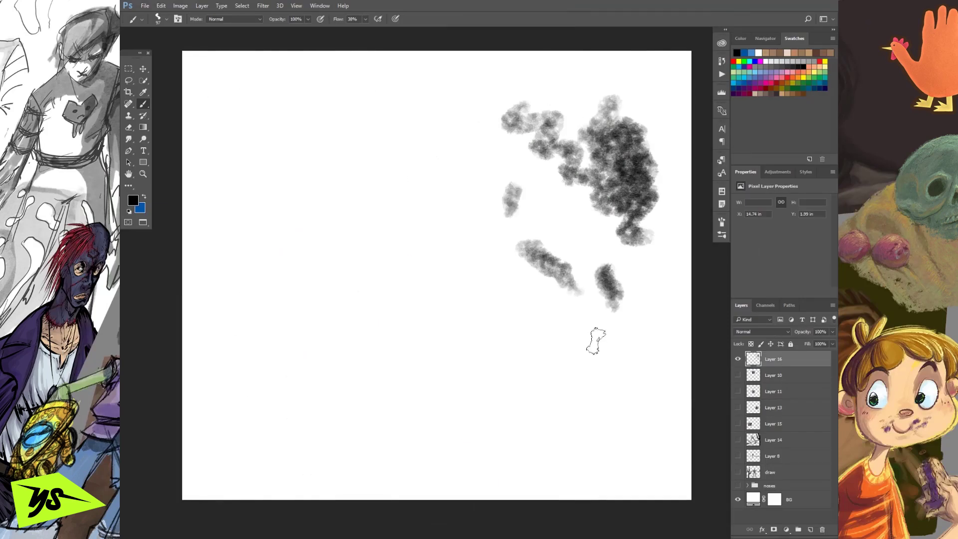
key("ctrl+alt+z")
key("ctrl+alt+z")
key("ctrl+alt+z")
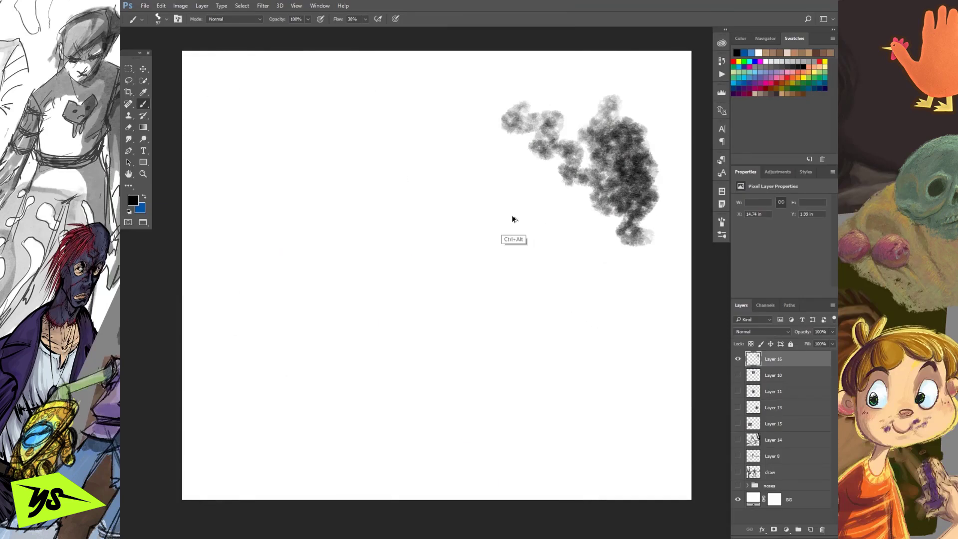
Step: Paint a rough standing figure with head, torso, arms and legs below the cloudy shape using the textured brush
mouse_move(557, 271)
left_mouse_down()
mouse_move(576, 256)
mouse_move(533, 309)
mouse_move(601, 306)
mouse_move(628, 344)
mouse_move(649, 306)
mouse_move(645, 321)
mouse_move(638, 299)
mouse_move(616, 343)
left_mouse_up()
mouse_move(551, 297)
left_mouse_down()
mouse_move(557, 331)
mouse_move(551, 319)
mouse_move(577, 299)
mouse_move(557, 315)
mouse_move(588, 307)
mouse_move(588, 347)
mouse_move(564, 375)
mouse_move(563, 348)
mouse_move(552, 368)
mouse_move(557, 382)
mouse_move(584, 365)
mouse_move(599, 390)
mouse_move(586, 371)
mouse_move(559, 373)
mouse_move(574, 447)
mouse_move(582, 368)
mouse_move(569, 372)
mouse_move(547, 437)
mouse_move(558, 386)
mouse_move(584, 363)
mouse_move(585, 408)
left_mouse_up()
key("ctrl+z")
mouse_move(531, 314)
left_mouse_down()
mouse_move(514, 355)
mouse_move(523, 380)
mouse_move(516, 362)
mouse_move(528, 314)
mouse_move(524, 361)
mouse_move(539, 391)
left_mouse_up()
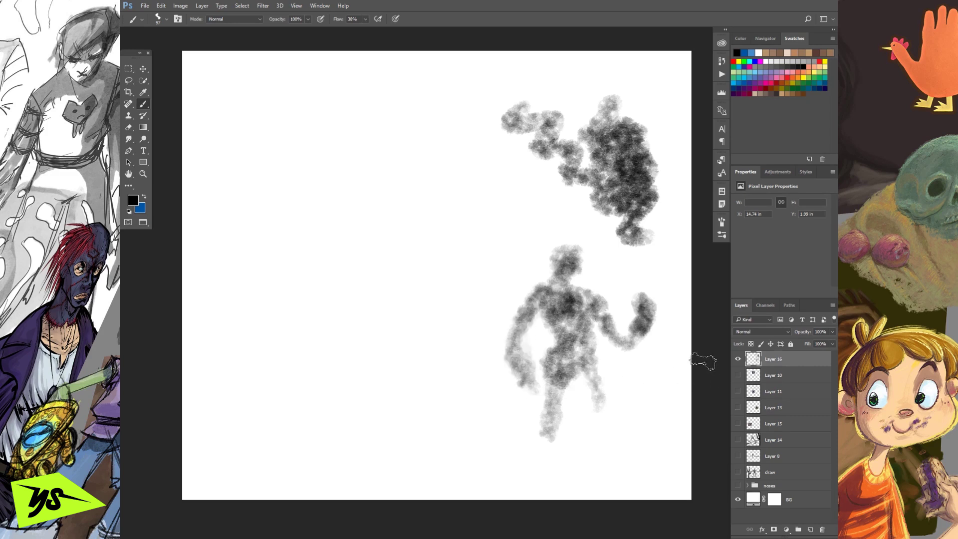
mouse_move(593, 373)
left_mouse_down()
mouse_move(604, 424)
mouse_move(603, 399)
mouse_move(582, 450)
mouse_move(596, 395)
mouse_move(547, 379)
mouse_move(565, 422)
mouse_move(562, 396)
mouse_move(545, 478)
mouse_move(583, 440)
left_mouse_up()
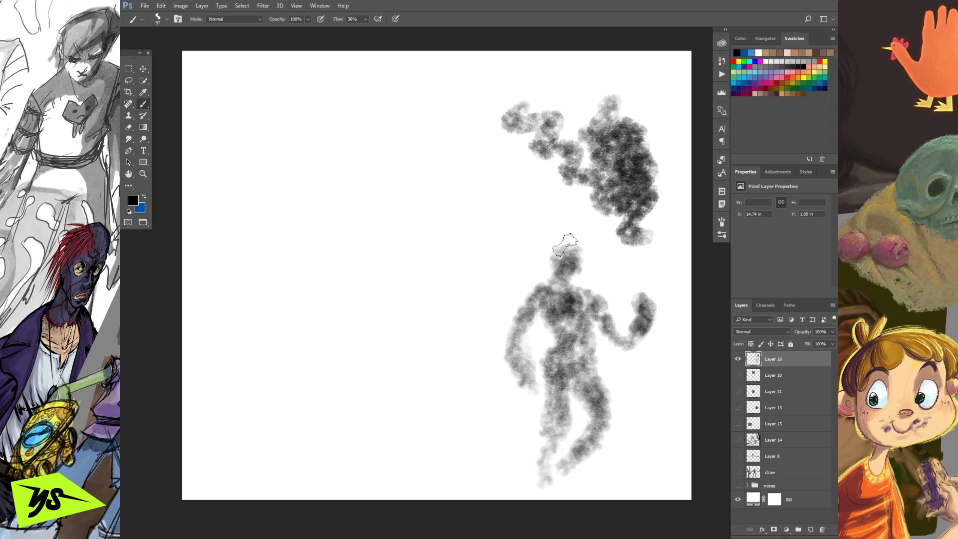
Step: Try a hat on the figure's head, undo it, and build up the figure's feet, legs and torso
mouse_move(566, 249)
left_mouse_down()
mouse_move(553, 214)
mouse_move(561, 235)
mouse_move(549, 252)
mouse_move(584, 247)
left_mouse_up()
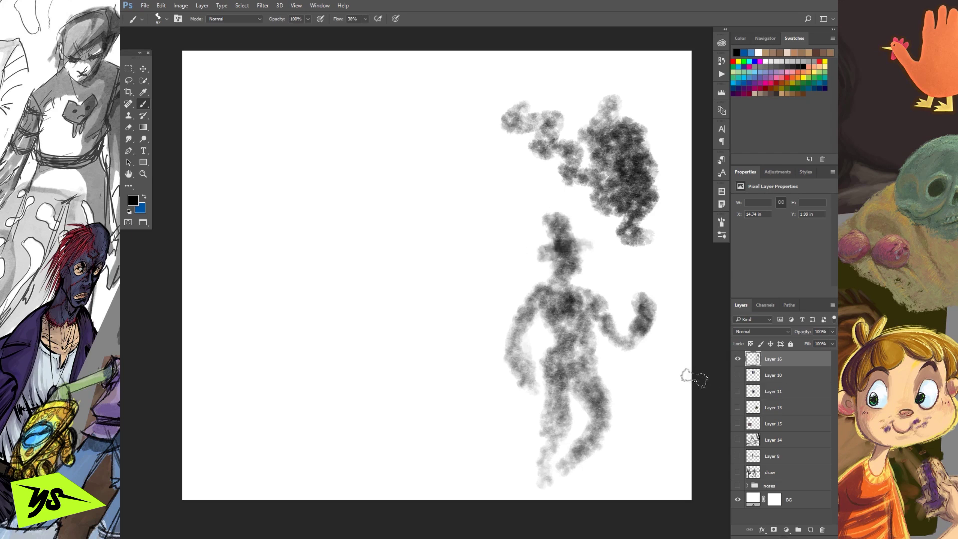
key("ctrl+z")
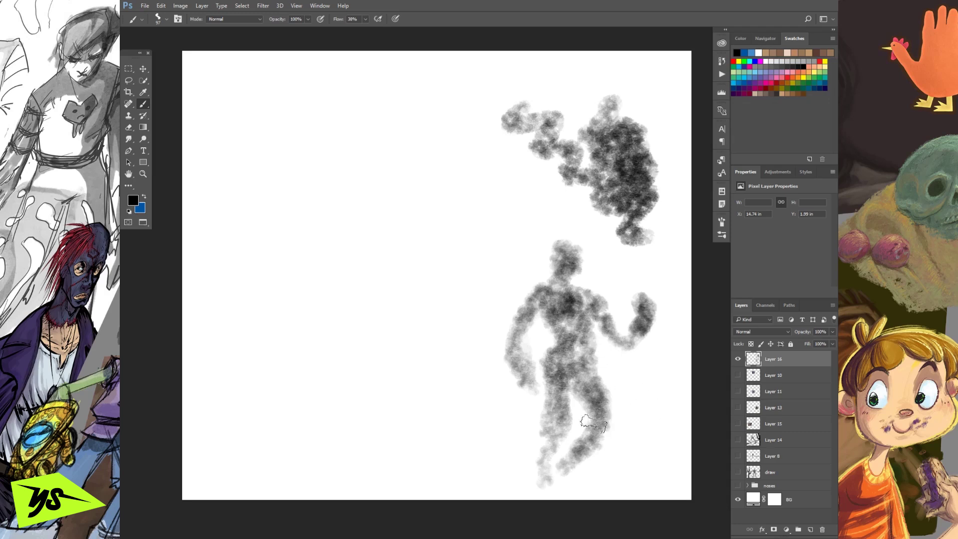
mouse_move(583, 456)
left_mouse_down()
mouse_move(566, 474)
mouse_move(581, 491)
mouse_move(574, 479)
left_mouse_up()
mouse_move(561, 384)
left_mouse_down()
mouse_move(564, 394)
mouse_move(579, 349)
mouse_move(567, 314)
left_mouse_up()
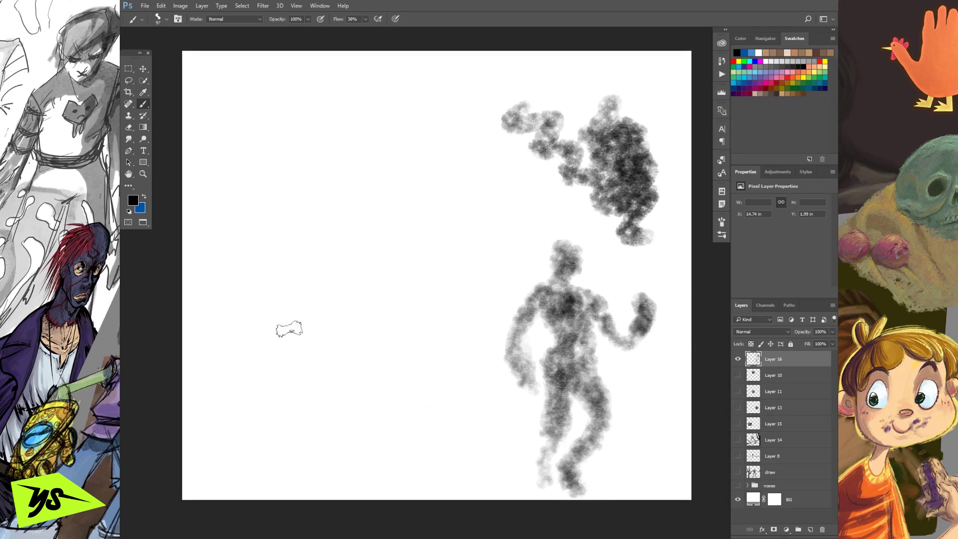
Step: Paint a large dark textured mass in the empty area beside the standing figure and the cloudy shape
mouse_move(497, 212)
left_mouse_down()
mouse_move(505, 208)
mouse_move(343, 210)
mouse_move(391, 411)
mouse_move(464, 419)
left_mouse_up()
key("ctrl+z")
mouse_move(461, 169)
left_mouse_down()
mouse_move(413, 197)
mouse_move(406, 291)
mouse_move(456, 294)
mouse_move(471, 209)
mouse_move(494, 186)
mouse_move(455, 297)
mouse_move(477, 144)
left_mouse_up()
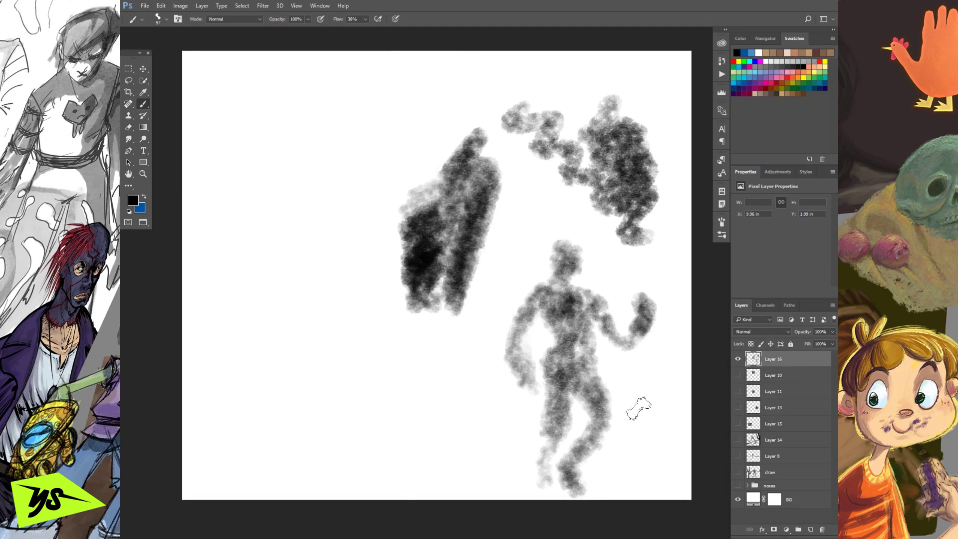
Step: Undo the large dark mass and all strokes of the standing figure
key("ctrl+z")
key("ctrl+z")
key("ctrl+z")
key("ctrl+z")
key("ctrl+z")
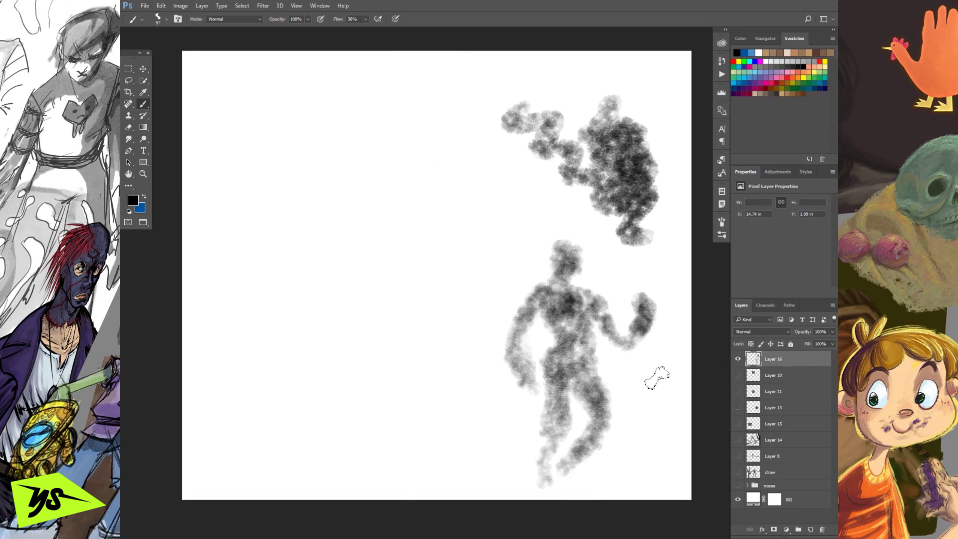
key("ctrl+z")
key("ctrl+z")
key("ctrl+z")
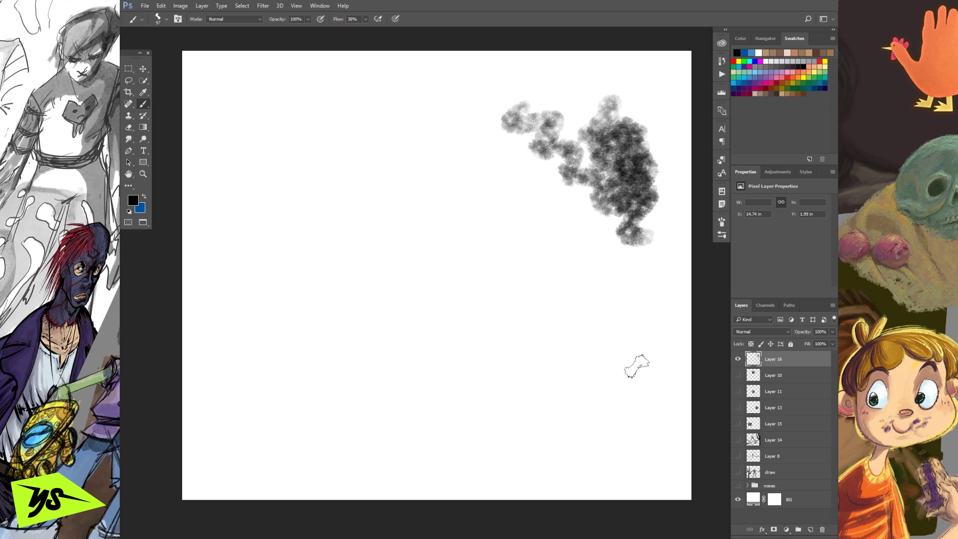
Step: Make a small rectangular selection in the empty canvas area and fill it with the black foreground color
left_click(131, 69)
left_click_drag(348, 164, 432, 257)
left_click_drag(377, 228, 394, 211)
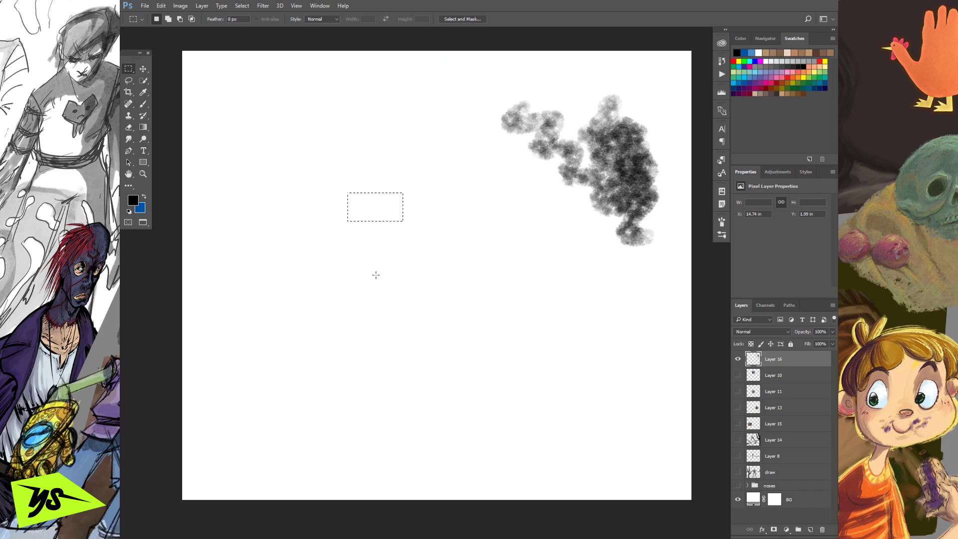
left_click(160, 6)
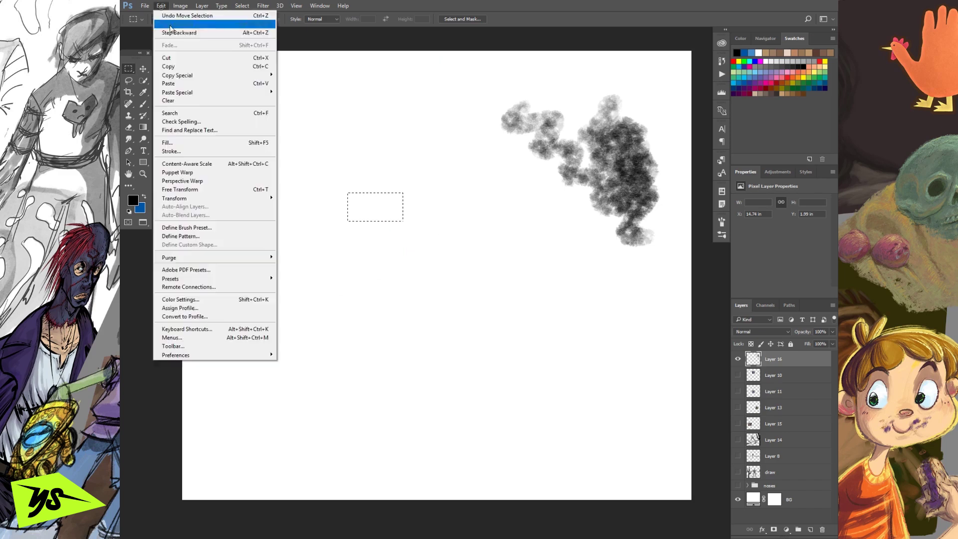
left_click(196, 144)
left_click(560, 189)
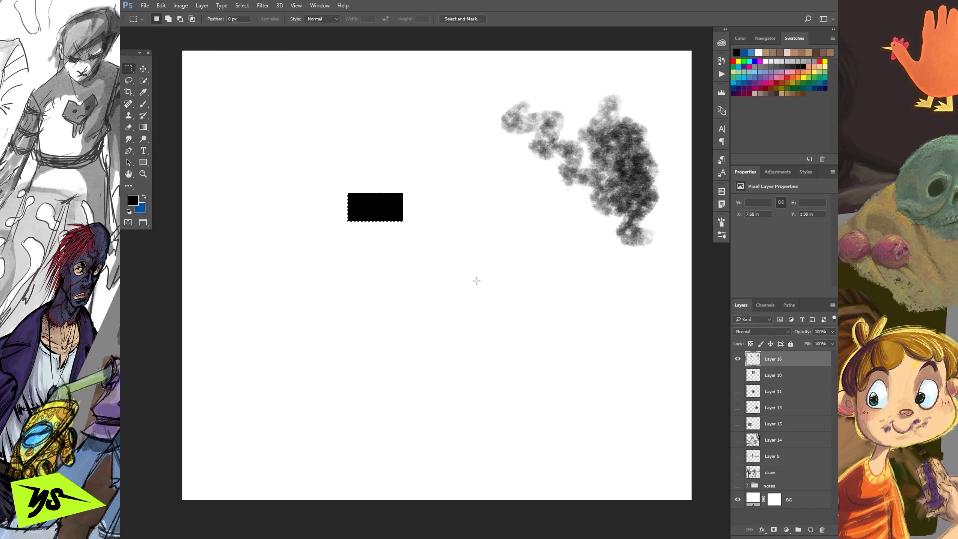
Step: Make a larger rectangular selection surrounding the black rectangle with empty space on every side
left_click_drag(310, 149, 429, 244)
left_click(429, 244)
left_click_drag(301, 126, 462, 265)
left_click_drag(436, 223, 423, 239)
Step: Distort the black rectangle with the Ripple filter at an amount of 420% and size Large
left_click(263, 7)
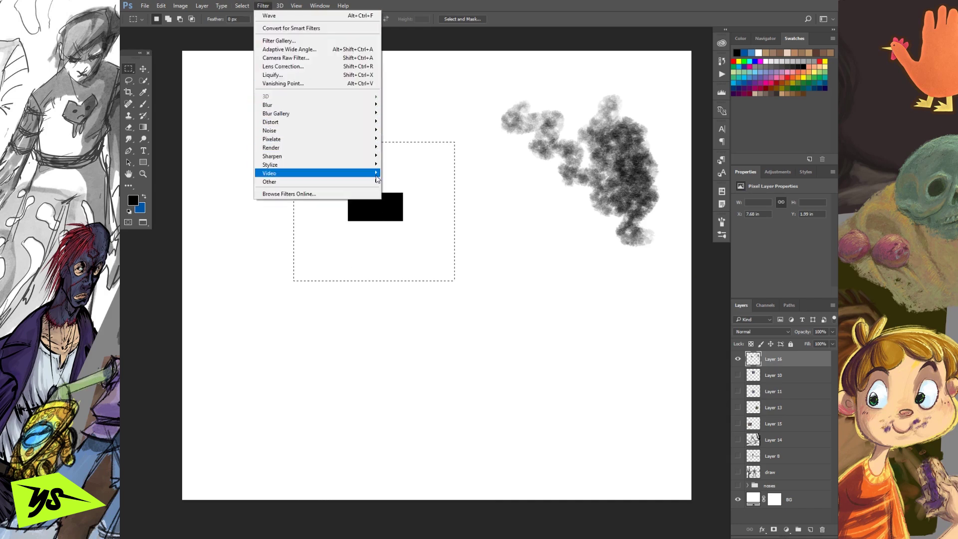
mouse_move(364, 170)
mouse_move(348, 126)
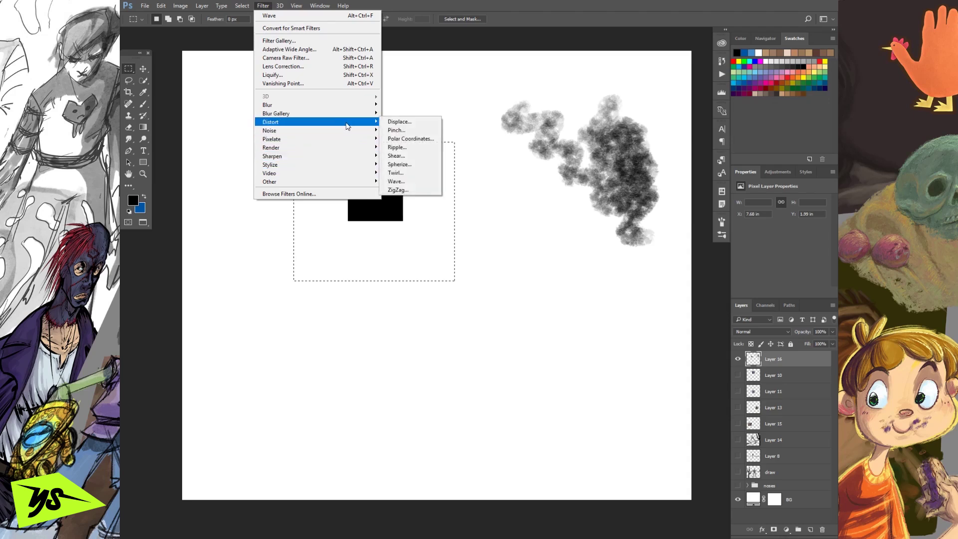
left_click(418, 148)
left_click_drag(585, 142, 599, 160)
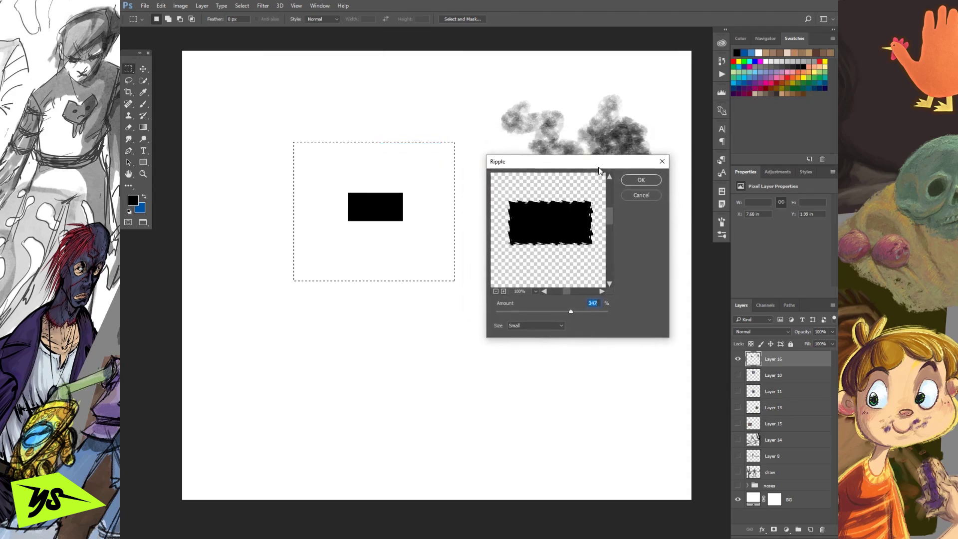
mouse_move(571, 314)
left_mouse_down()
mouse_move(525, 313)
mouse_move(594, 312)
mouse_move(511, 314)
mouse_move(587, 313)
mouse_move(567, 313)
left_mouse_up()
left_click(555, 325)
left_click(531, 343)
left_click(554, 325)
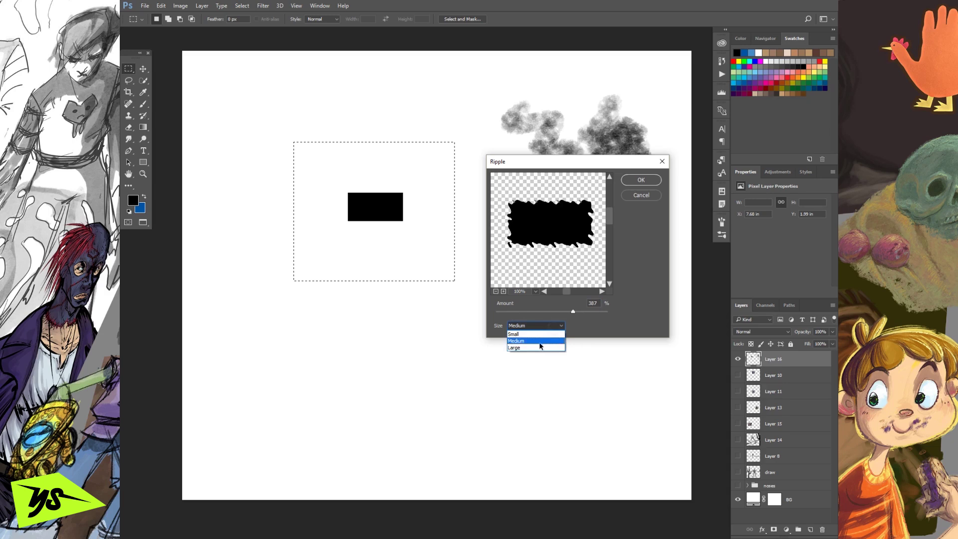
left_click(546, 351)
mouse_move(576, 320)
left_mouse_down()
mouse_move(549, 320)
mouse_move(591, 314)
mouse_move(545, 319)
mouse_move(581, 321)
left_mouse_up()
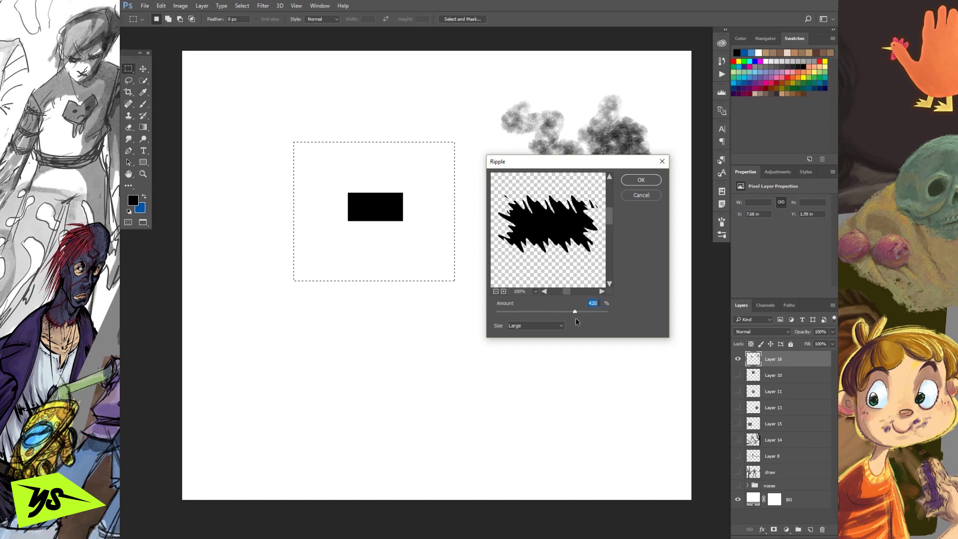
left_click(637, 180)
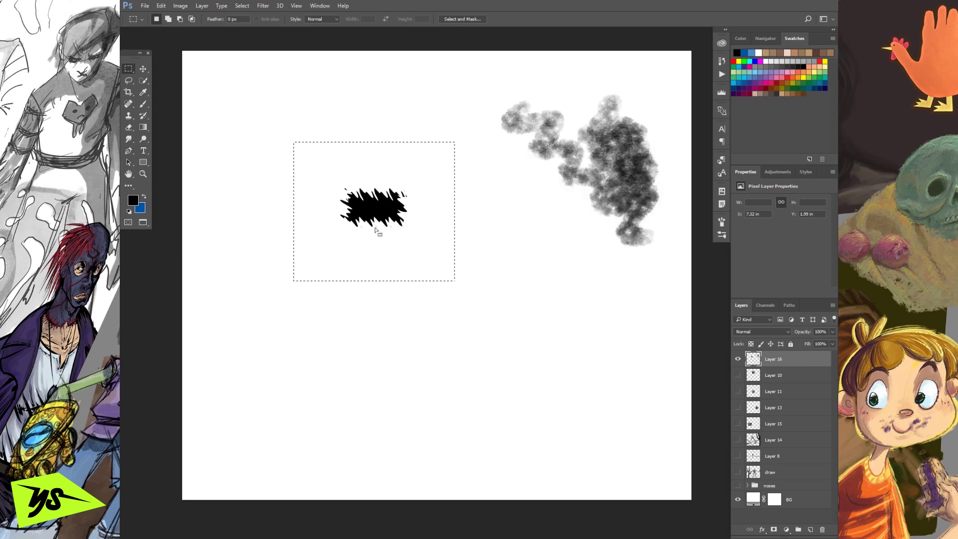
Step: Apply the Ripple filter to the jagged shape again with an amount of 591% and size Medium
left_click(263, 6)
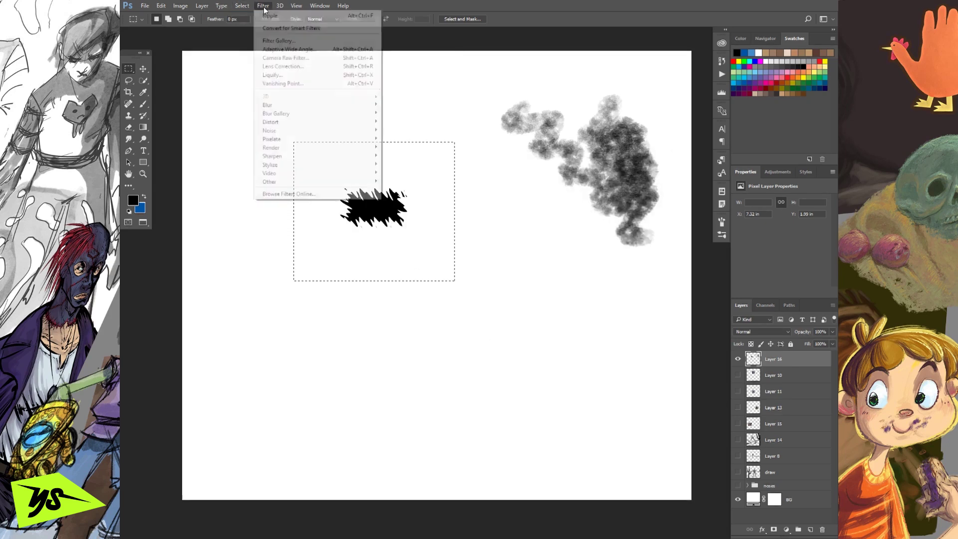
mouse_move(322, 123)
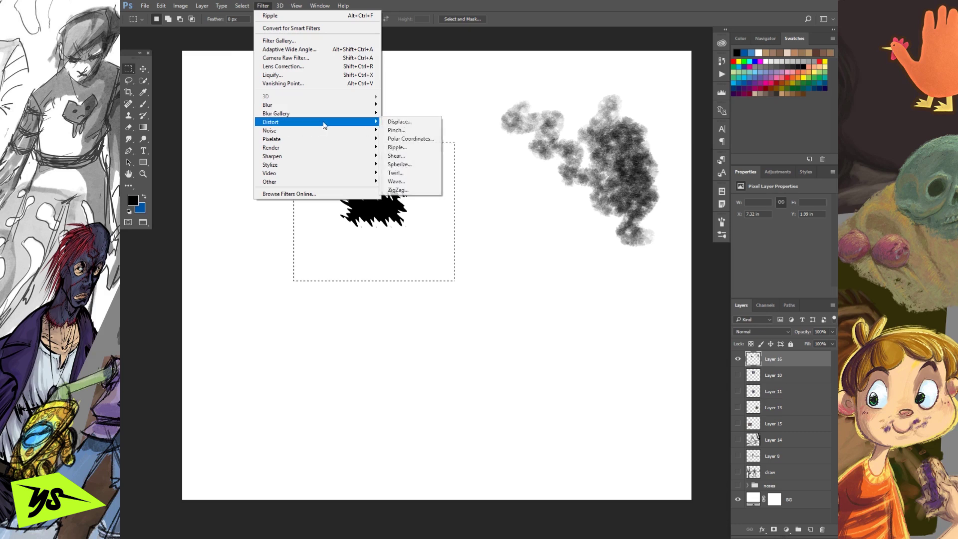
left_click(397, 147)
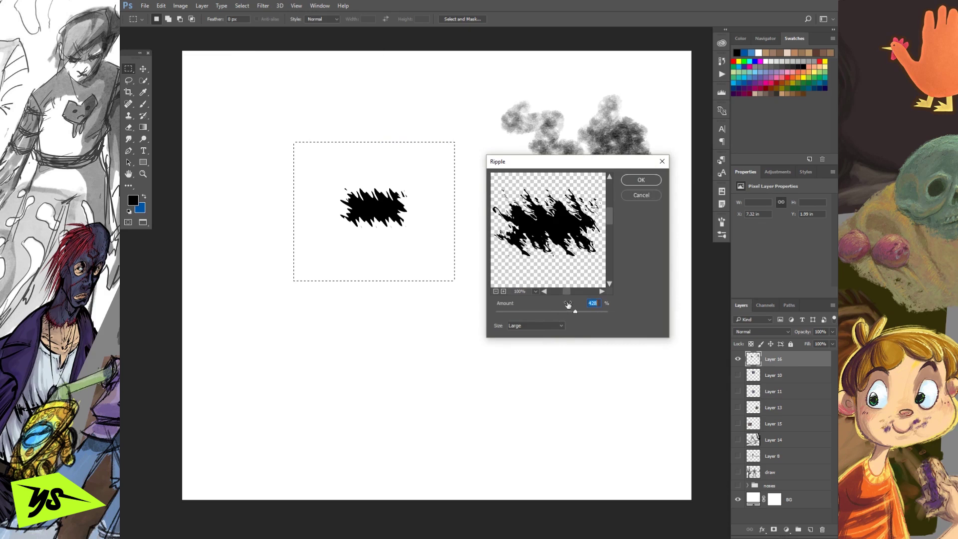
mouse_move(577, 314)
left_mouse_down()
mouse_move(550, 312)
mouse_move(591, 315)
mouse_move(572, 316)
left_mouse_up()
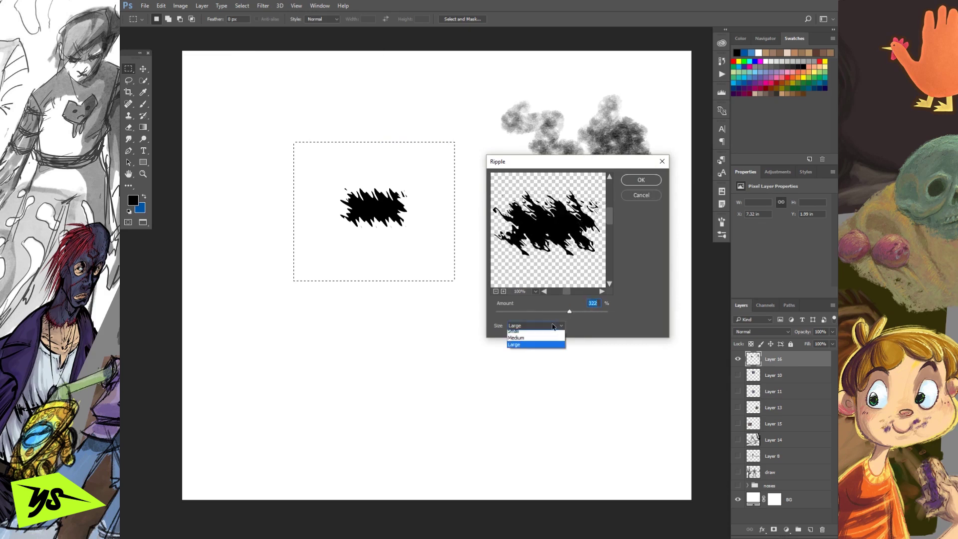
left_click(543, 340)
left_click_drag(571, 314, 590, 315)
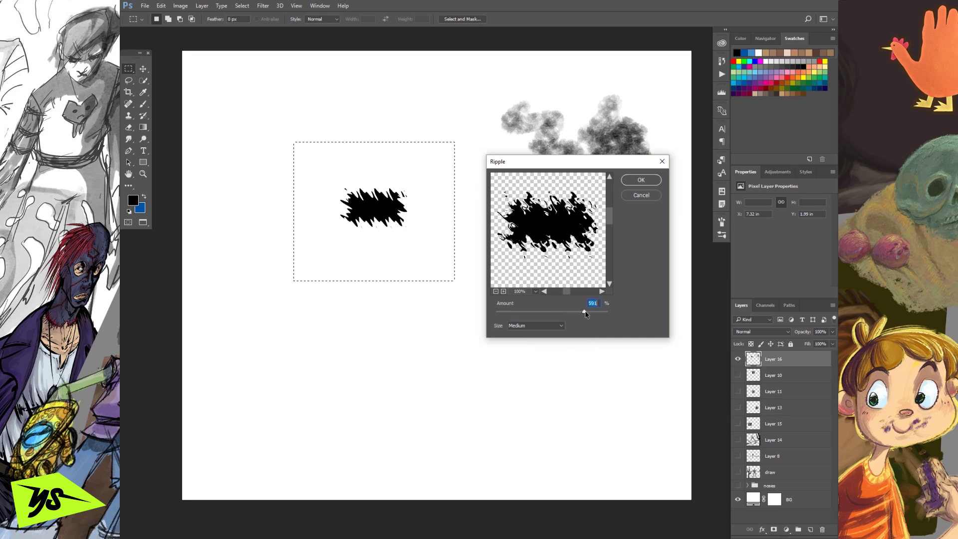
left_click(634, 180)
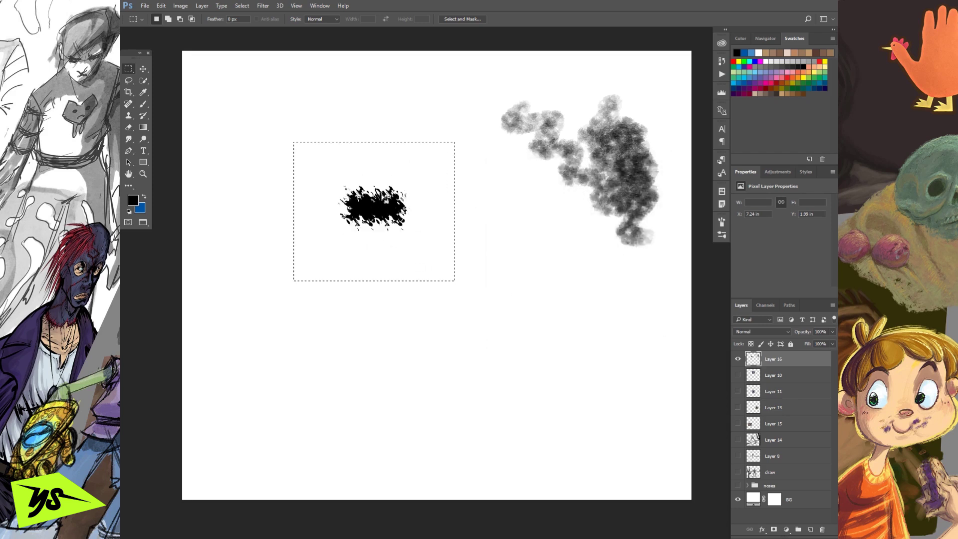
Step: Apply the Ripple filter a third time with size Small to roughen the shape's edges more finely
left_click(263, 6)
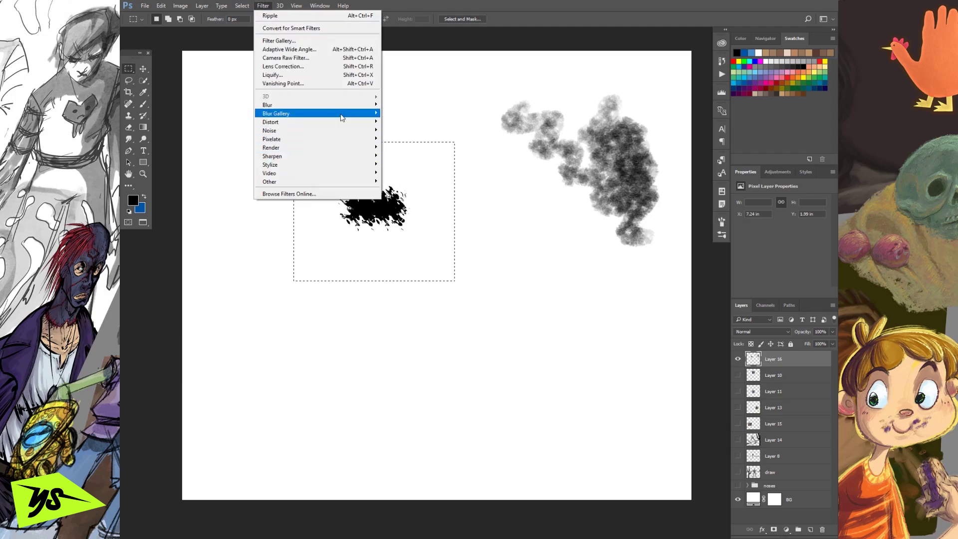
mouse_move(348, 125)
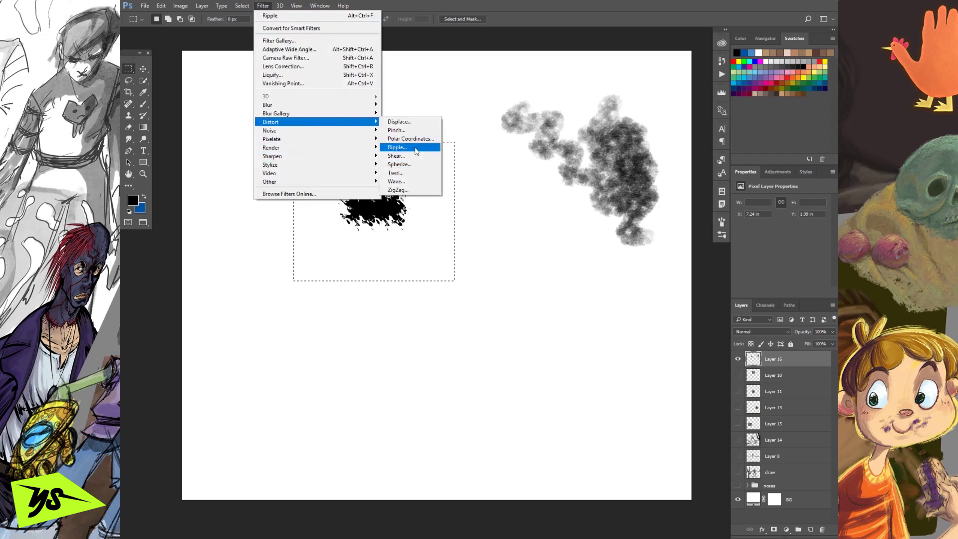
left_click(397, 148)
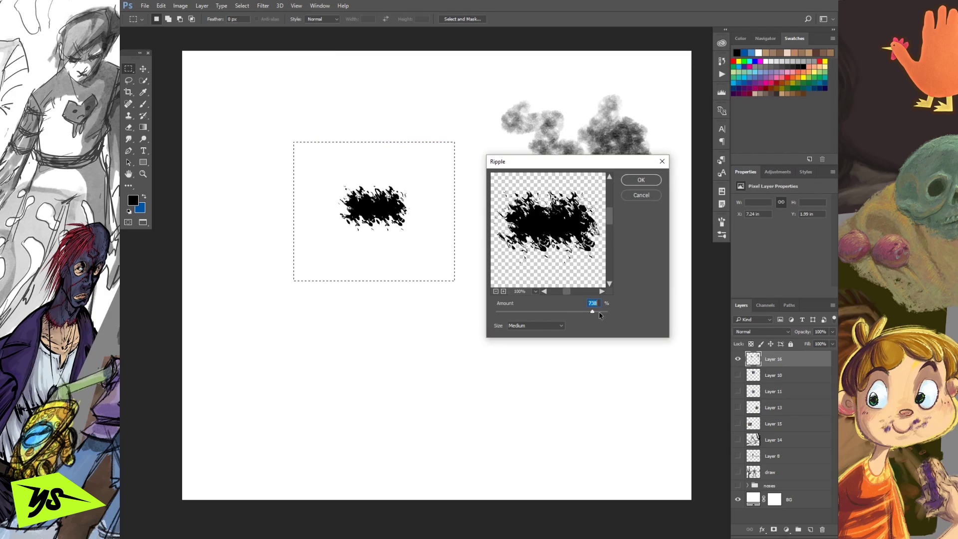
left_click_drag(593, 312, 585, 313)
left_click(549, 325)
left_click(554, 330)
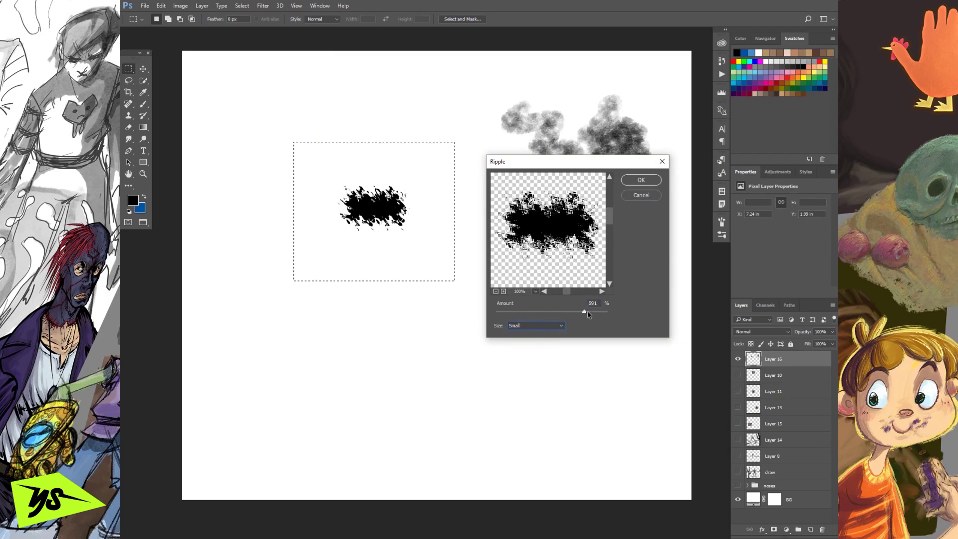
mouse_move(583, 313)
left_mouse_down()
mouse_move(575, 313)
mouse_move(594, 312)
left_mouse_up()
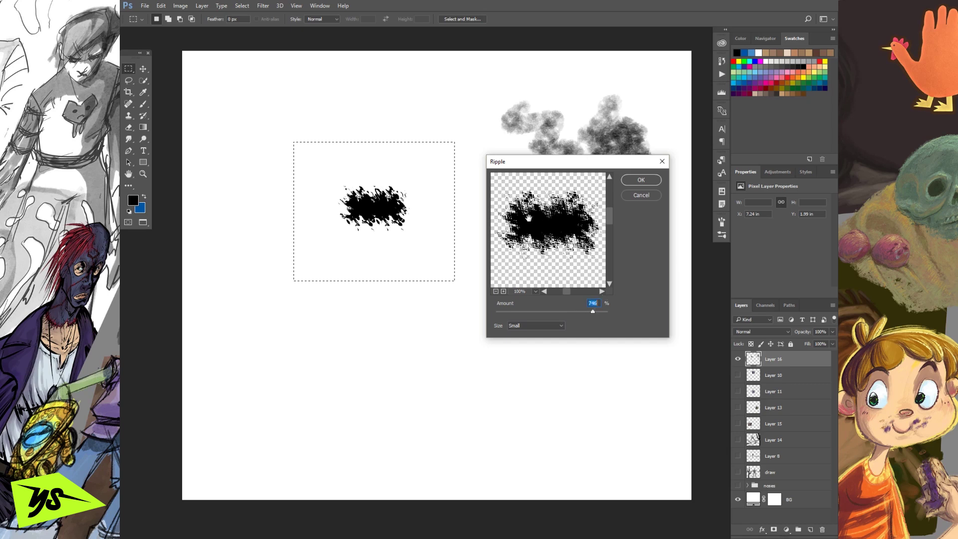
left_click_drag(586, 308, 582, 312)
key("Return")
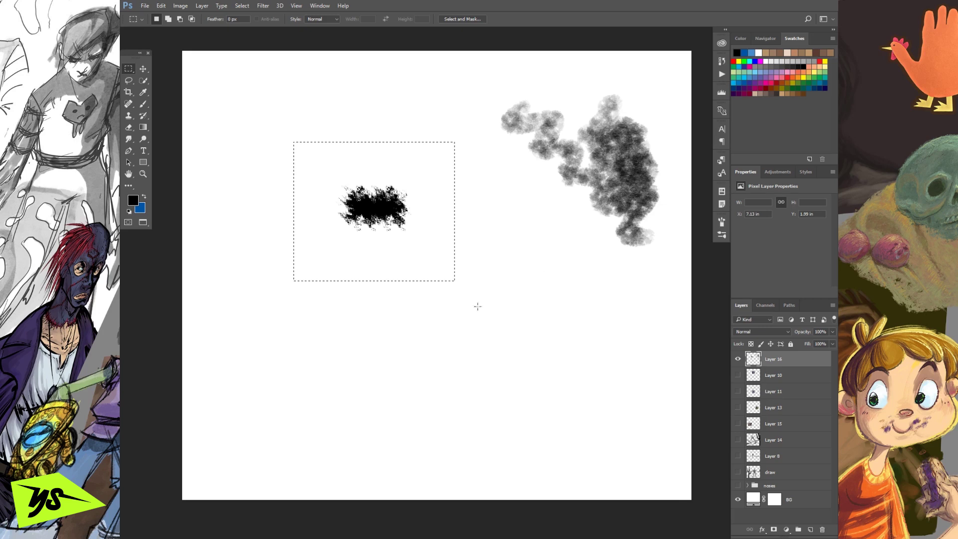
Step: Make a small rectangular selection below the jagged shape and fill it with the black foreground color
left_click_drag(332, 289, 386, 312)
left_click(161, 6)
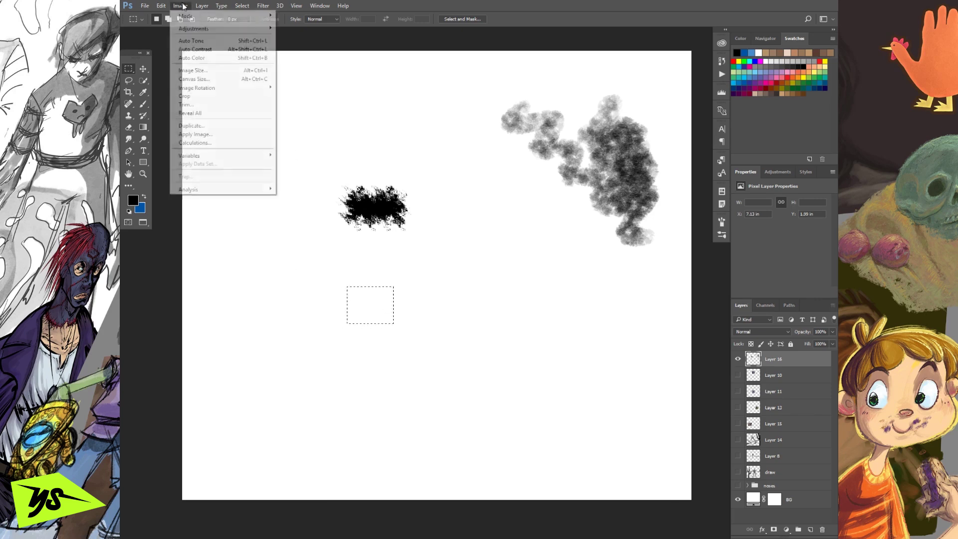
left_click(200, 143)
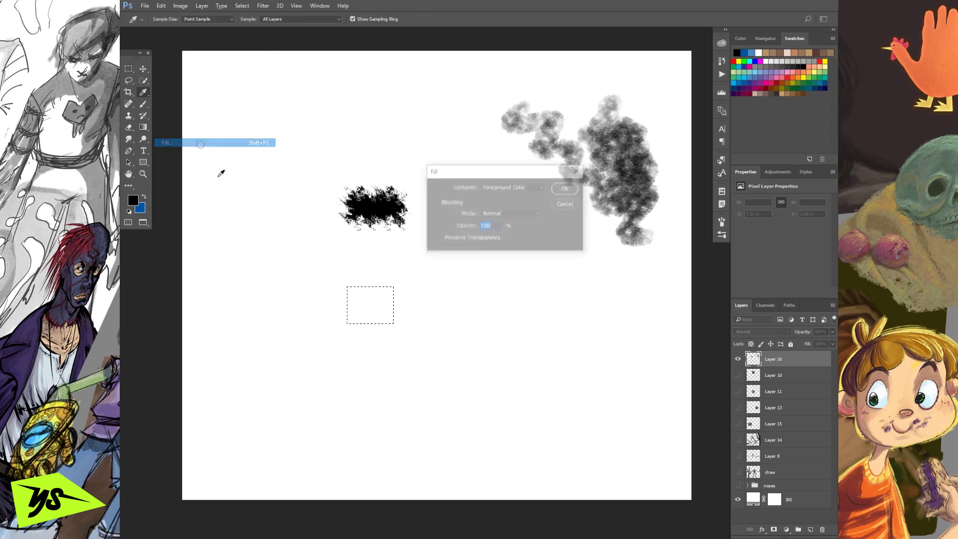
left_click(560, 187)
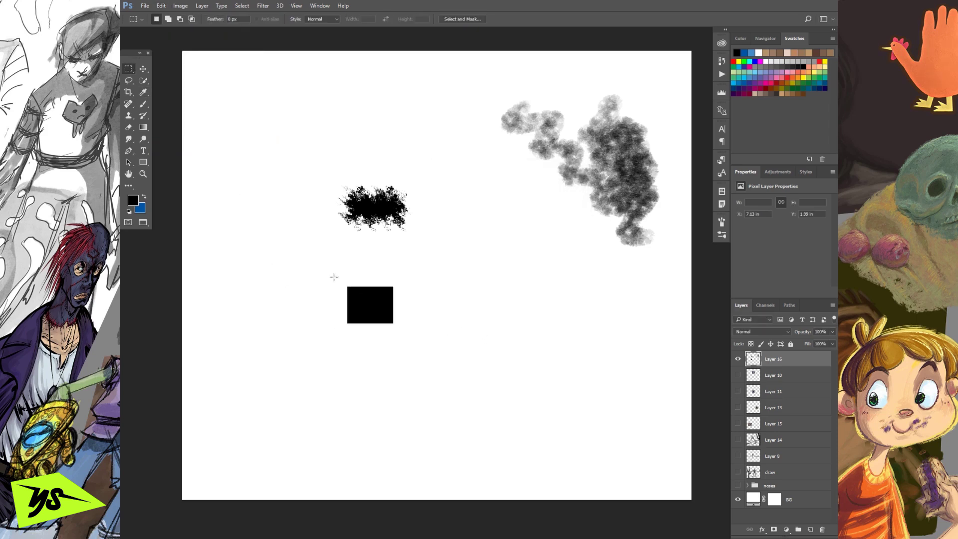
Step: Select a wider area around the new black rectangle and erase its edges and interior into a soft, textured round blot
mouse_move(324, 267)
left_mouse_down()
mouse_move(421, 351)
mouse_move(413, 321)
left_mouse_up()
left_click(128, 127)
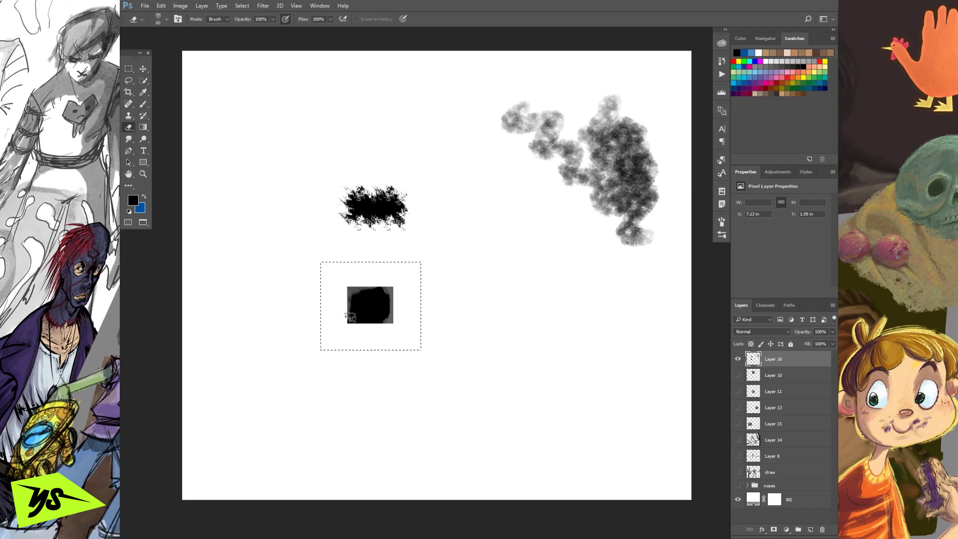
mouse_move(354, 323)
left_mouse_down()
mouse_move(352, 298)
mouse_move(357, 285)
mouse_move(357, 319)
mouse_move(347, 296)
mouse_move(355, 327)
mouse_move(357, 316)
mouse_move(383, 318)
mouse_move(395, 308)
mouse_move(387, 314)
mouse_move(382, 287)
mouse_move(353, 290)
mouse_move(359, 282)
mouse_move(346, 303)
mouse_move(346, 291)
mouse_move(349, 322)
mouse_move(367, 329)
mouse_move(391, 320)
mouse_move(393, 288)
mouse_move(345, 290)
mouse_move(354, 281)
mouse_move(344, 305)
mouse_move(358, 278)
mouse_move(347, 288)
mouse_move(394, 290)
mouse_move(397, 316)
mouse_move(394, 291)
mouse_move(395, 318)
mouse_move(384, 328)
mouse_move(393, 284)
mouse_move(352, 288)
left_mouse_up()
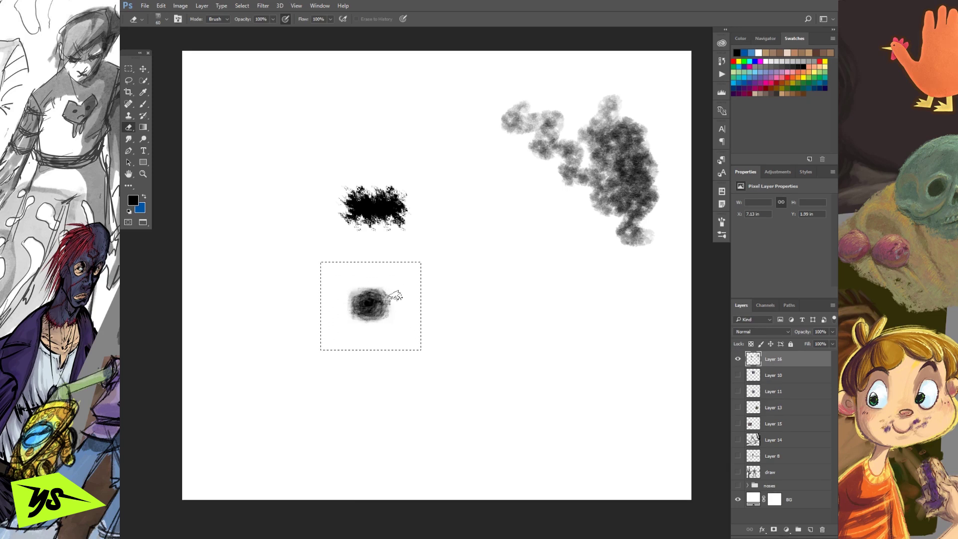
Step: Select the soft round blot with a rectangular marquee and define it as a brush preset under the default name, then deselect
left_click(128, 68)
left_click(385, 148)
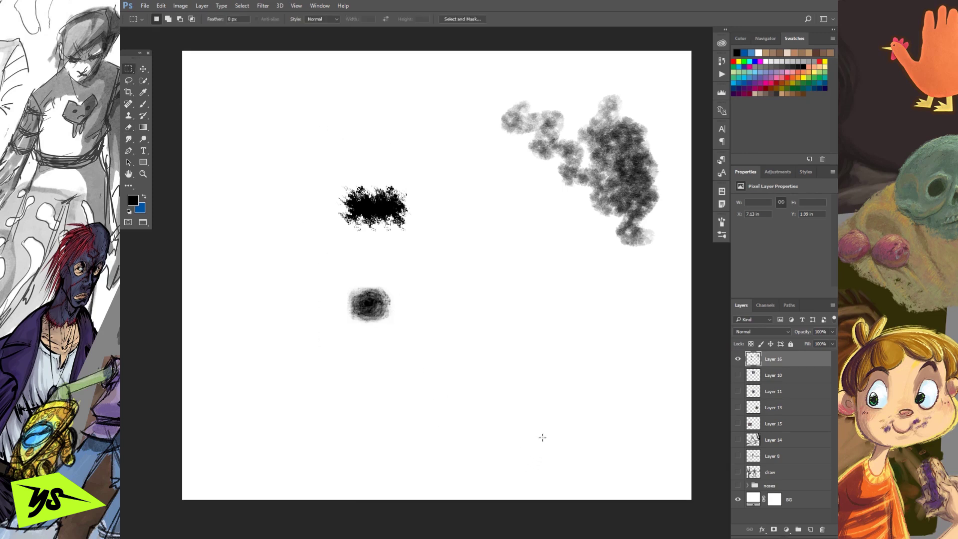
left_click_drag(340, 275, 400, 333)
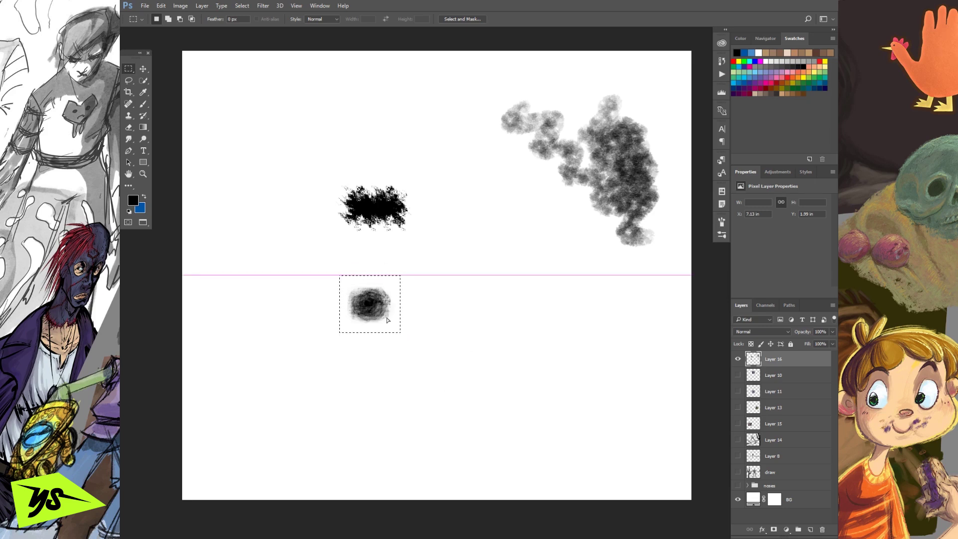
left_click(160, 5)
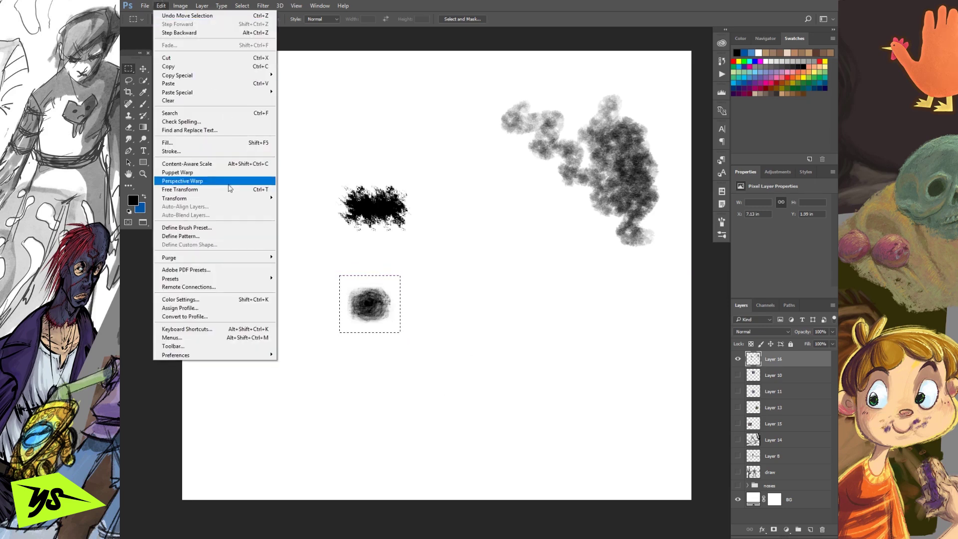
left_click(212, 228)
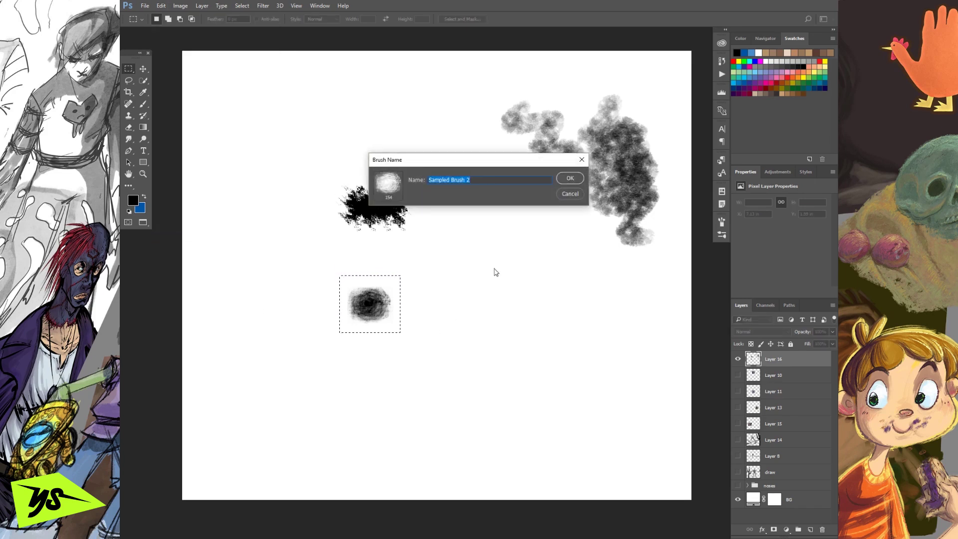
left_click(569, 180)
key("ctrl+d")
Step: Select the jagged black shape with a rectangular marquee and define it as another brush preset under the default name, then deselect
mouse_move(322, 170)
left_mouse_down()
mouse_move(421, 240)
mouse_move(428, 217)
mouse_move(408, 220)
left_mouse_up()
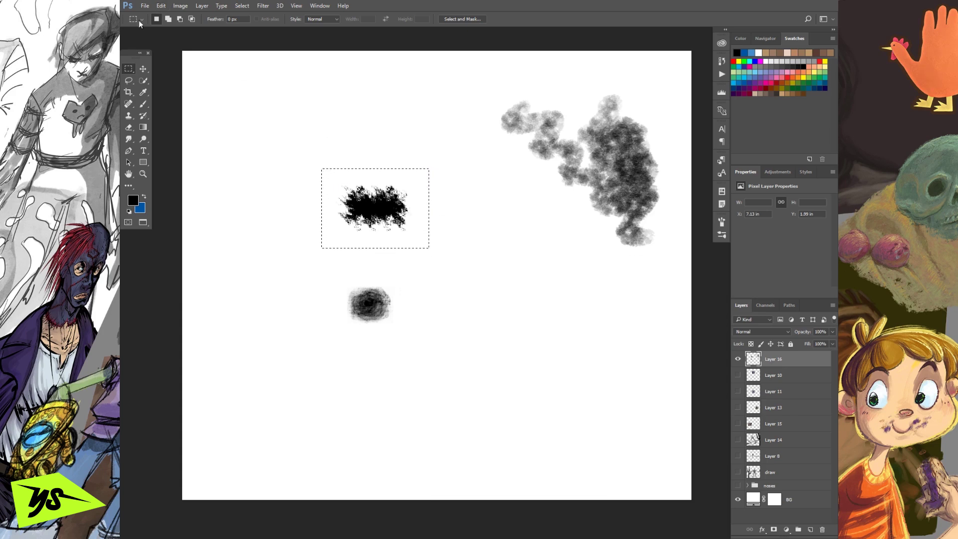
left_click(161, 5)
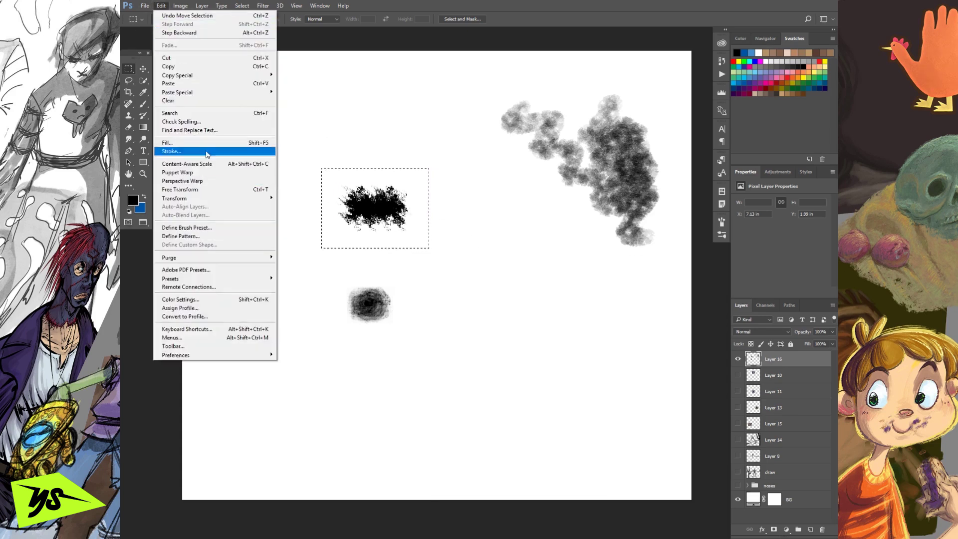
left_click(214, 228)
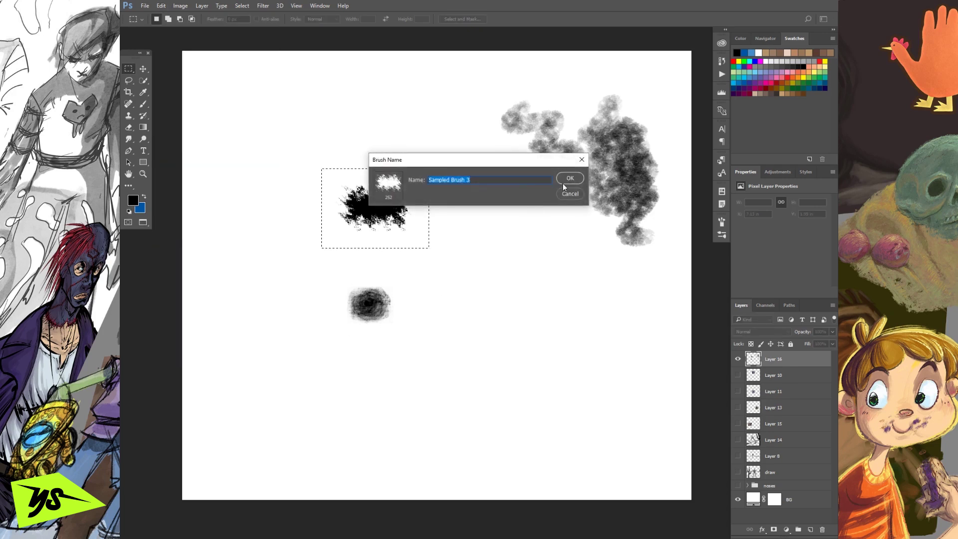
left_click(564, 184)
key("ctrl+d")
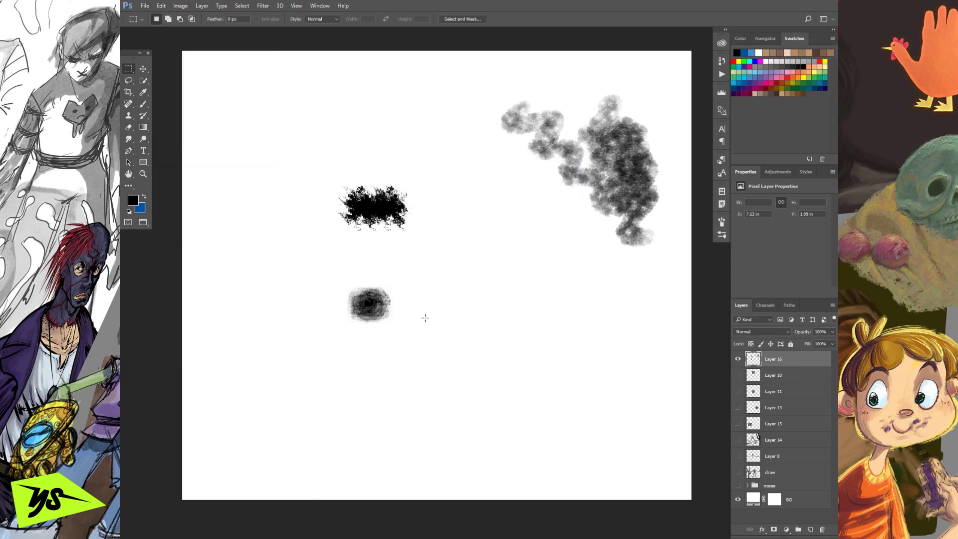
Step: Switch to the Brush tool, try two strokes with the jagged tip and undo them, and show the detailed brush settings
left_click(143, 104)
mouse_move(492, 272)
left_mouse_down()
mouse_move(537, 299)
mouse_move(594, 372)
left_mouse_up()
key("ctrl+z")
mouse_move(528, 252)
left_mouse_down()
mouse_move(573, 328)
mouse_move(611, 339)
left_mouse_up()
key("ctrl+z")
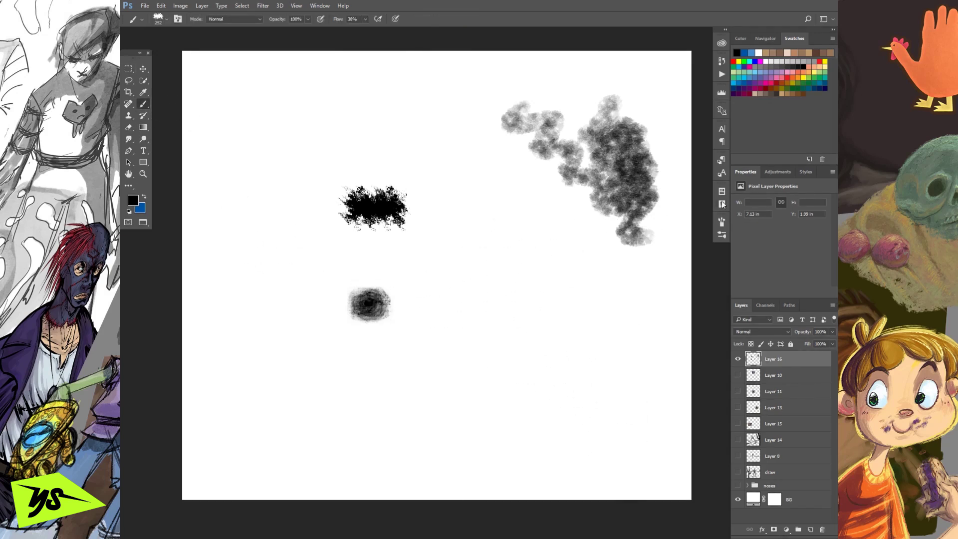
left_click(721, 221)
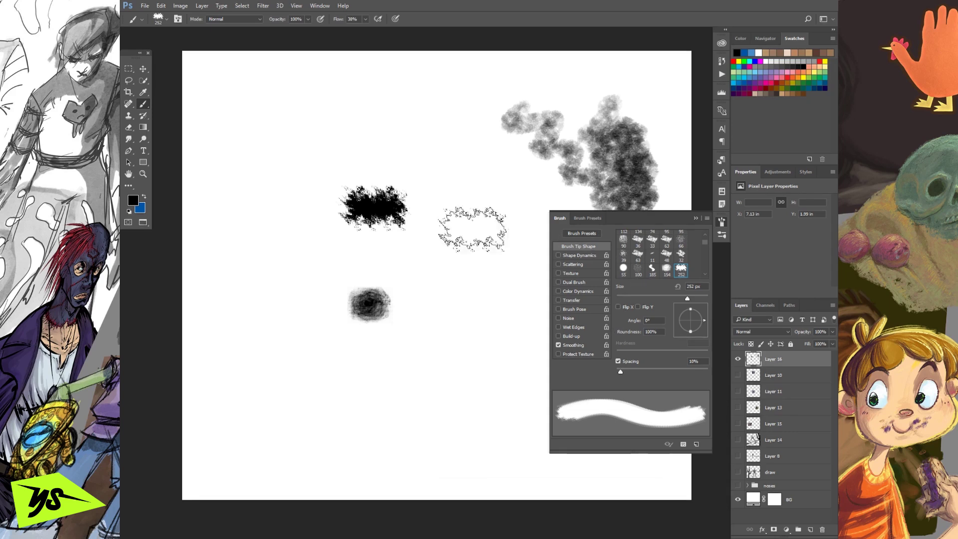
left_click(144, 21)
left_click(309, 36)
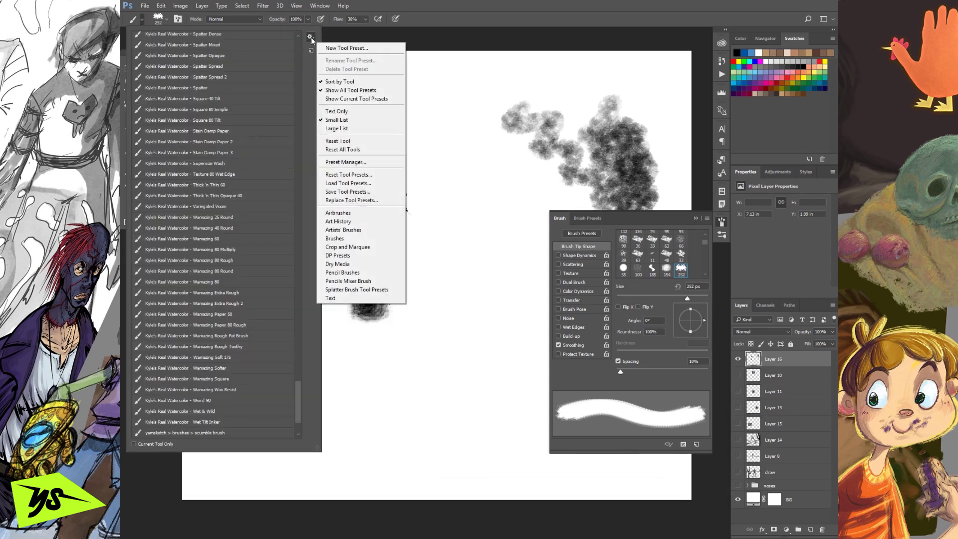
left_click(533, 15)
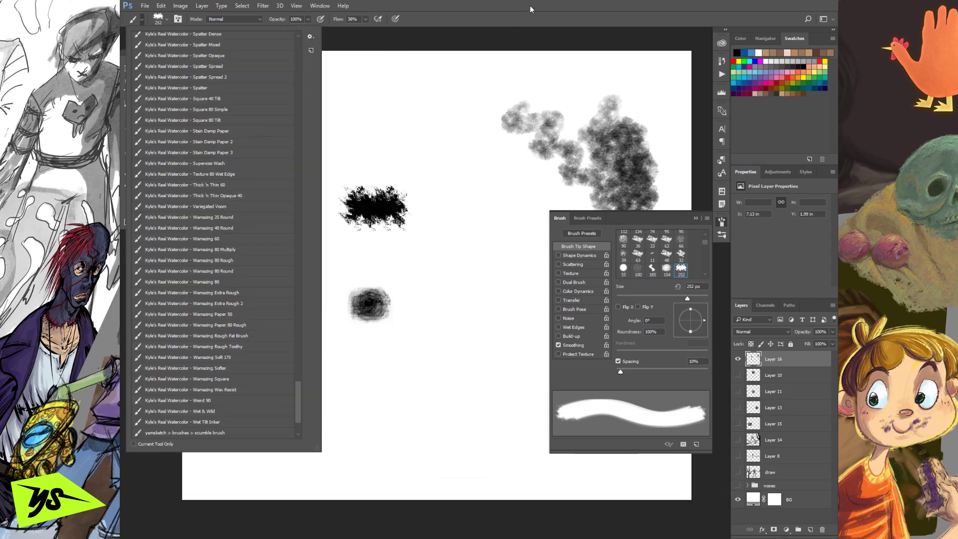
left_click(143, 21)
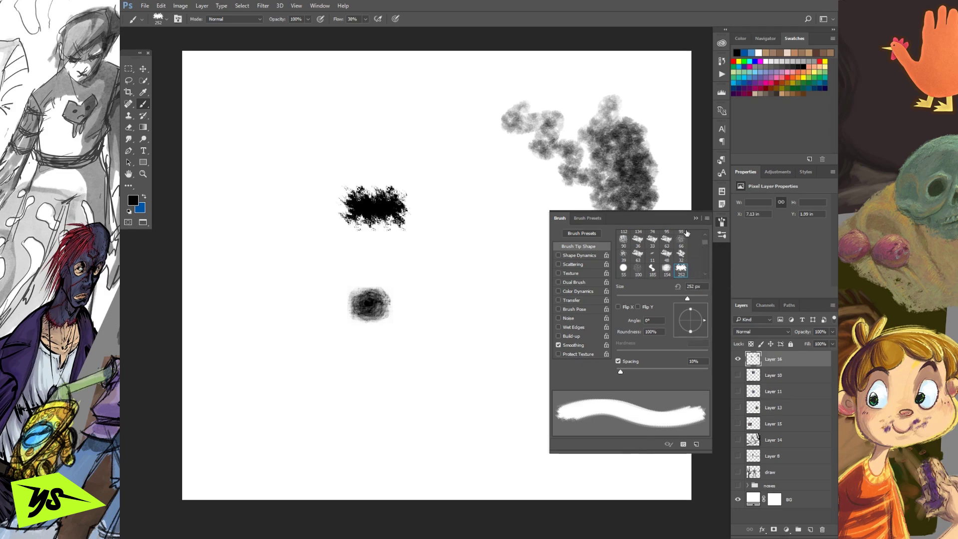
Step: Slightly increase the jagged brush's spacing, testing a stroke before and after the change and undoing both strokes
left_click_drag(429, 299, 492, 357)
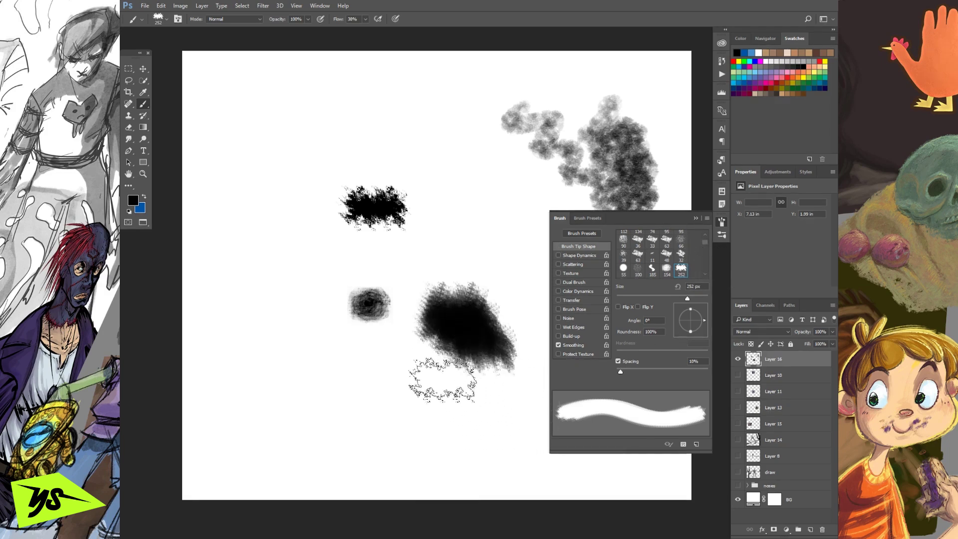
key("ctrl+z")
mouse_move(619, 373)
left_mouse_down()
mouse_move(662, 373)
mouse_move(624, 374)
left_mouse_up()
mouse_move(480, 312)
left_mouse_down()
mouse_move(472, 279)
mouse_move(487, 357)
left_mouse_up()
key("ctrl+z")
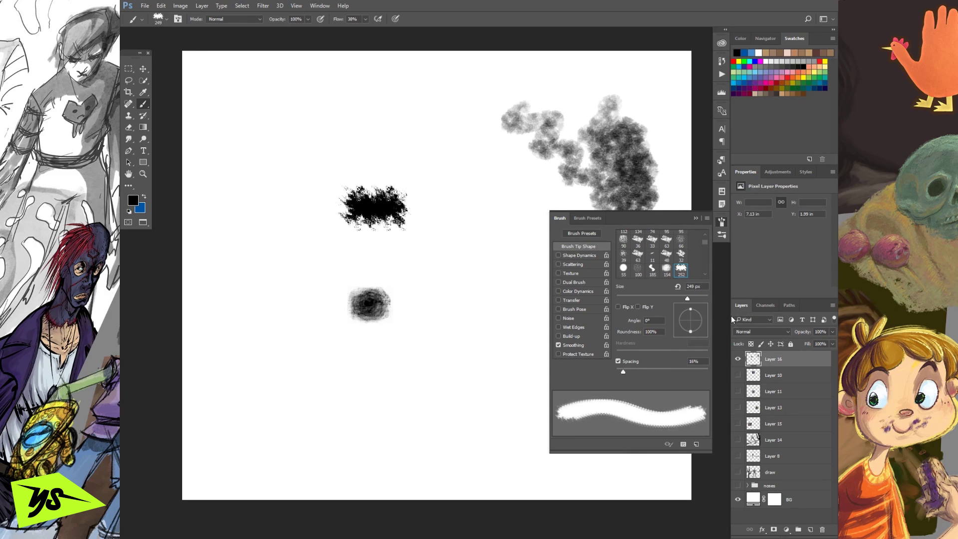
Step: Reduce the jagged brush's size to roughly half, and try a stroke with the smaller tip before undoing it
left_click_drag(687, 299, 663, 298)
mouse_move(469, 300)
left_mouse_down()
mouse_move(466, 336)
mouse_move(482, 373)
left_mouse_up()
key("ctrl+z")
left_click_drag(666, 298, 666, 298)
Step: Enable Shape Dynamics for the brush with 12% angle jitter and 13% size jitter
left_click(574, 255)
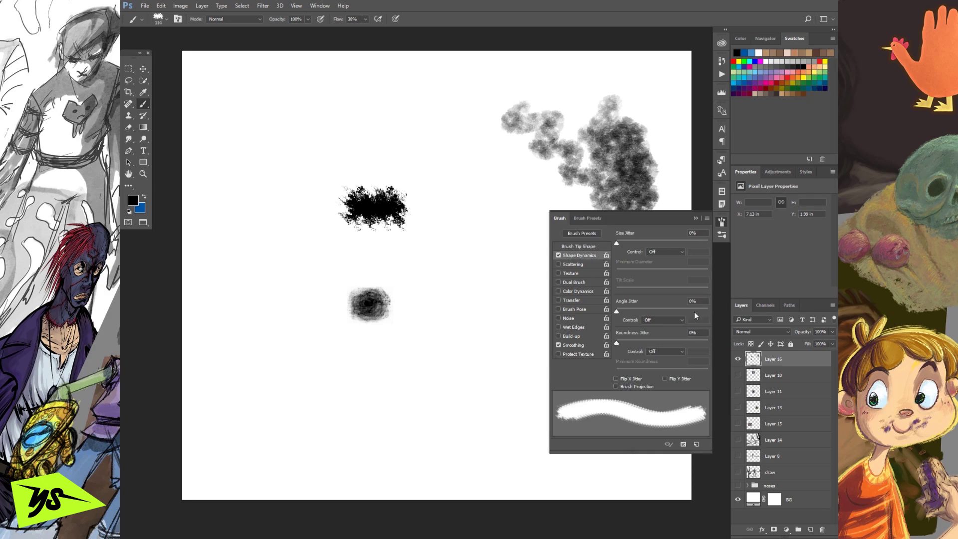
mouse_move(618, 311)
left_mouse_down()
mouse_move(640, 310)
mouse_move(628, 314)
left_mouse_up()
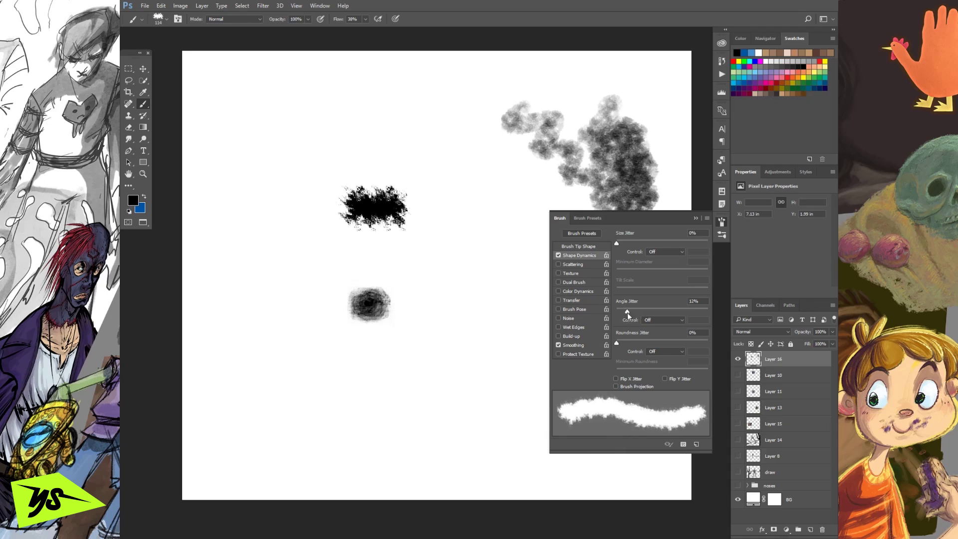
mouse_move(624, 244)
left_mouse_down()
mouse_move(652, 242)
mouse_move(624, 247)
left_mouse_up()
Step: Paint four long test strokes across the empty canvas with the jittered brush, undoing each one
left_click_drag(477, 242, 500, 385)
key("ctrl+z")
left_click_drag(284, 269, 512, 261)
key("ctrl+z")
left_click_drag(486, 200, 444, 431)
key("ctrl+z")
mouse_move(486, 232)
left_mouse_down()
mouse_move(450, 318)
mouse_move(484, 378)
mouse_move(524, 397)
left_mouse_up()
key("ctrl+z")
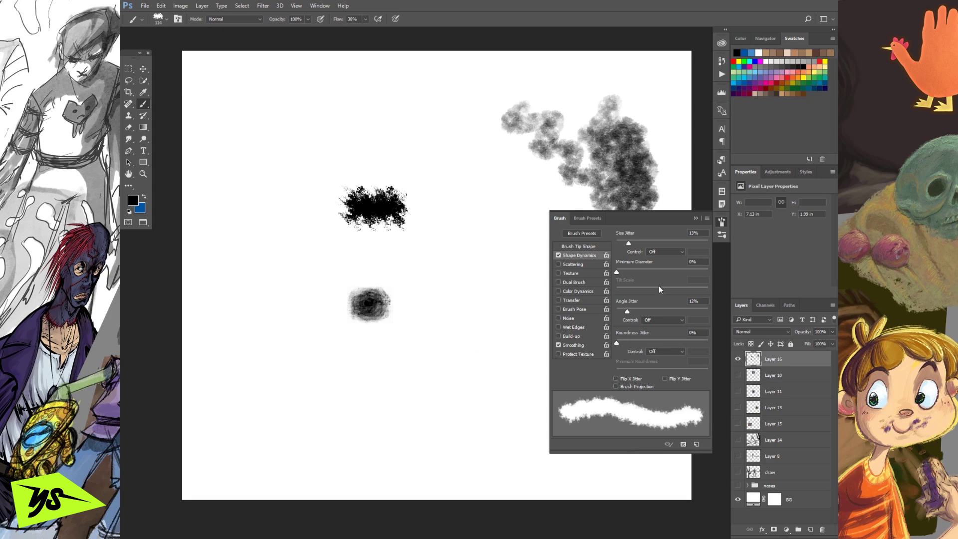
Step: Enable Texture for the brush, lower its depth to 5%, and try a stroke before undoing it
left_click(571, 273)
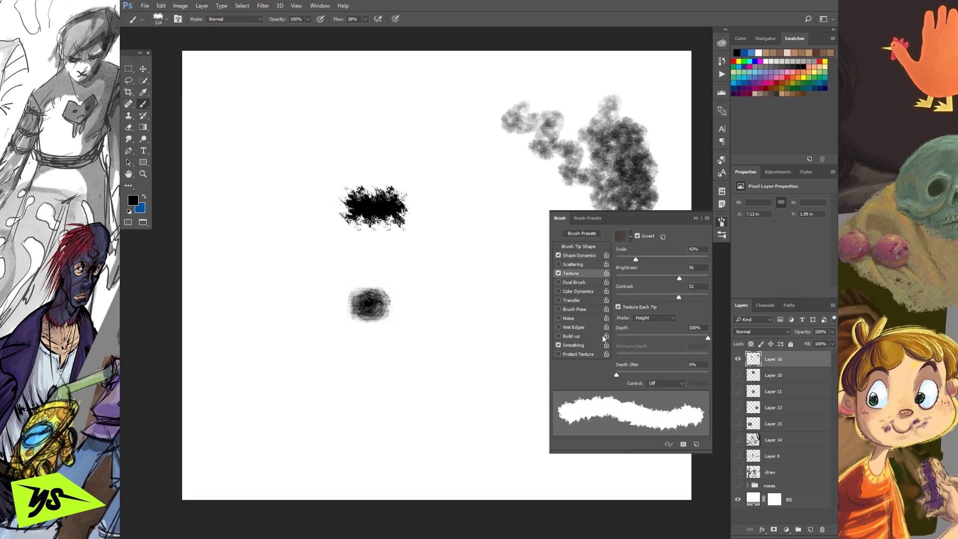
left_click(631, 236)
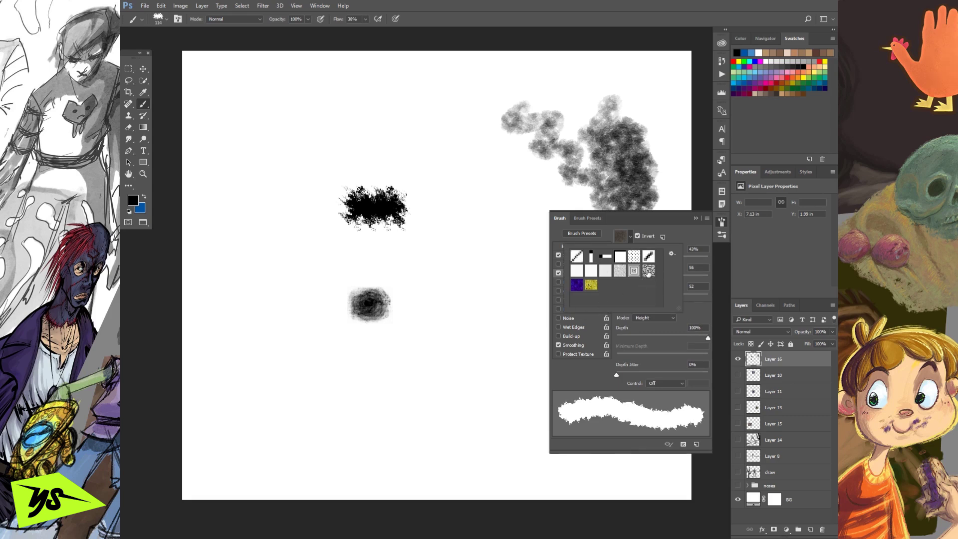
left_click(648, 225)
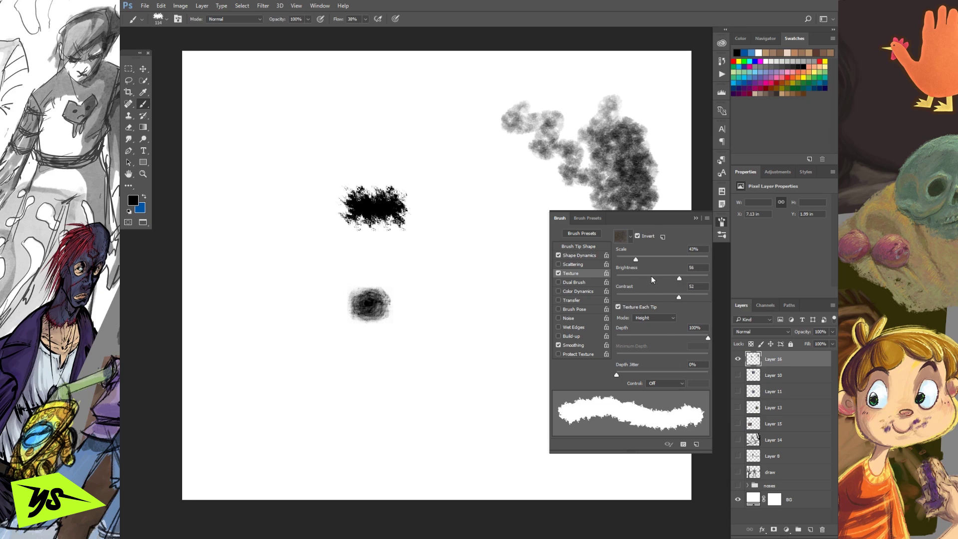
left_click_drag(694, 337, 623, 342)
mouse_move(480, 248)
left_mouse_down()
mouse_move(493, 362)
mouse_move(498, 302)
mouse_move(513, 281)
mouse_move(515, 351)
mouse_move(459, 403)
mouse_move(440, 318)
mouse_move(447, 242)
mouse_move(454, 221)
mouse_move(470, 234)
mouse_move(455, 316)
mouse_move(467, 321)
mouse_move(464, 345)
mouse_move(480, 250)
mouse_move(462, 234)
mouse_move(482, 183)
mouse_move(461, 323)
left_mouse_up()
key("ctrl+z")
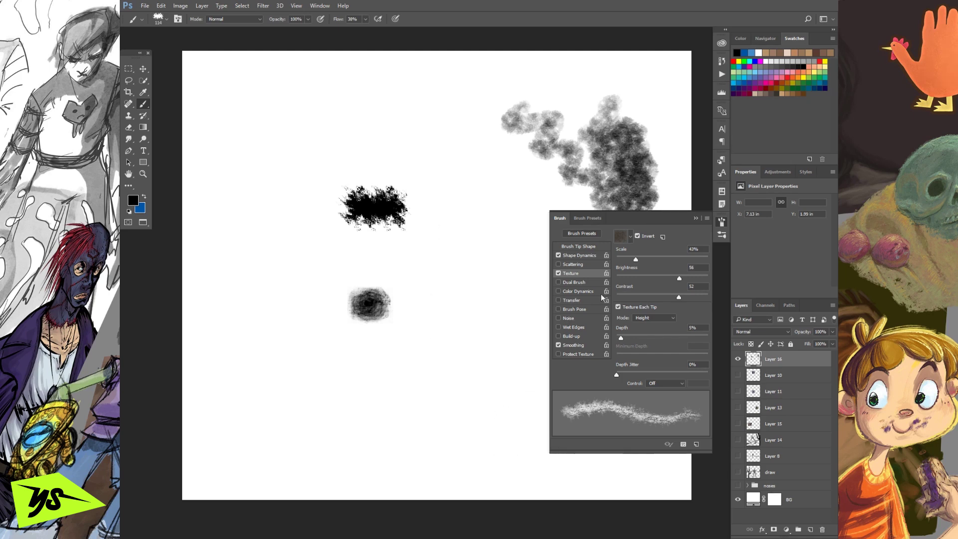
Step: Replace the brush's dark texture with the light gray speckled pattern
left_click(630, 236)
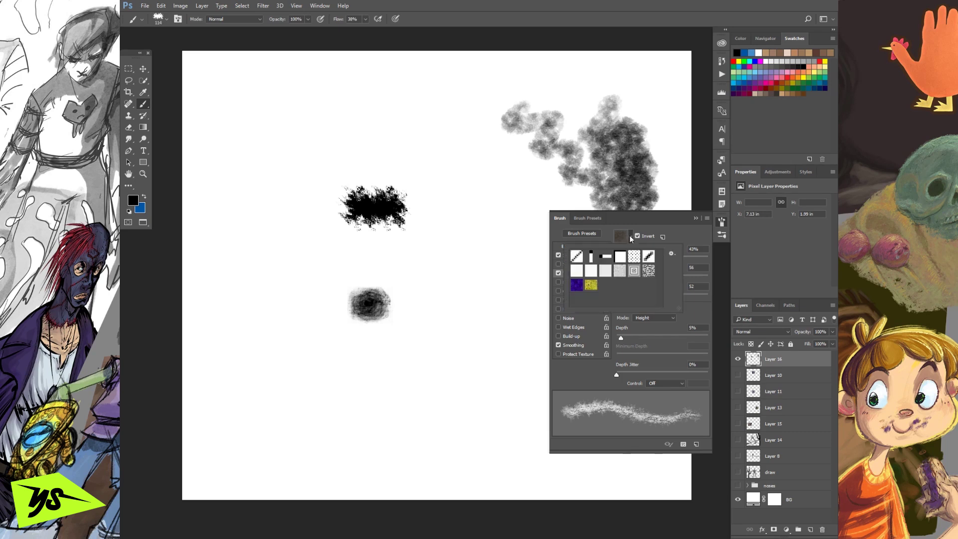
left_click(618, 274)
left_click(513, 261)
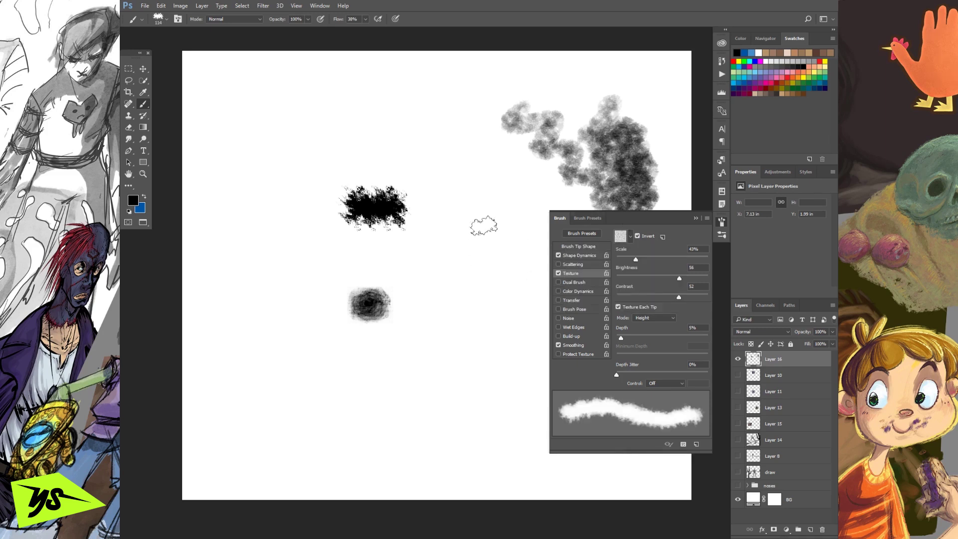
Step: Set the brush texture's depth to 12% and turn off Invert after comparing the stroke preview with it on and off
mouse_move(620, 337)
left_mouse_down()
mouse_move(631, 339)
mouse_move(618, 341)
left_mouse_up()
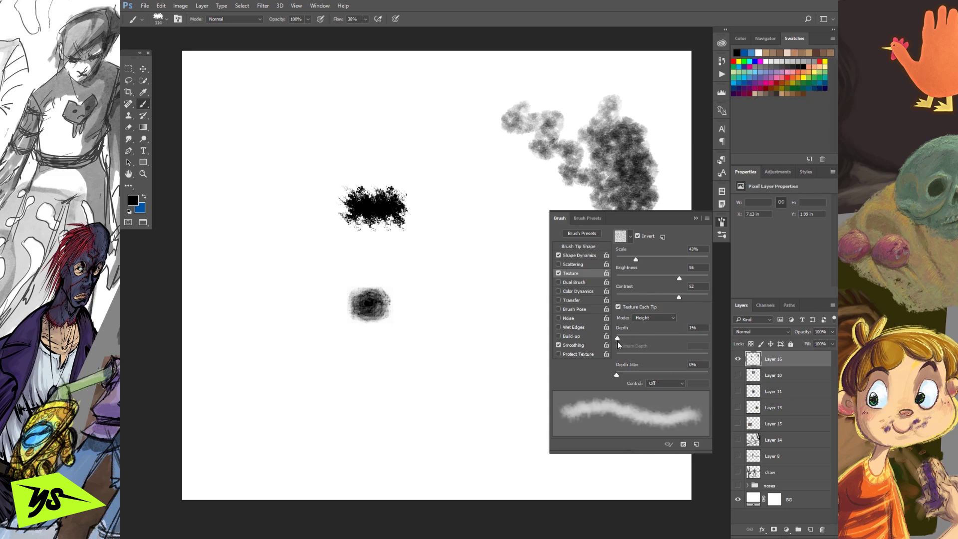
left_click(639, 236)
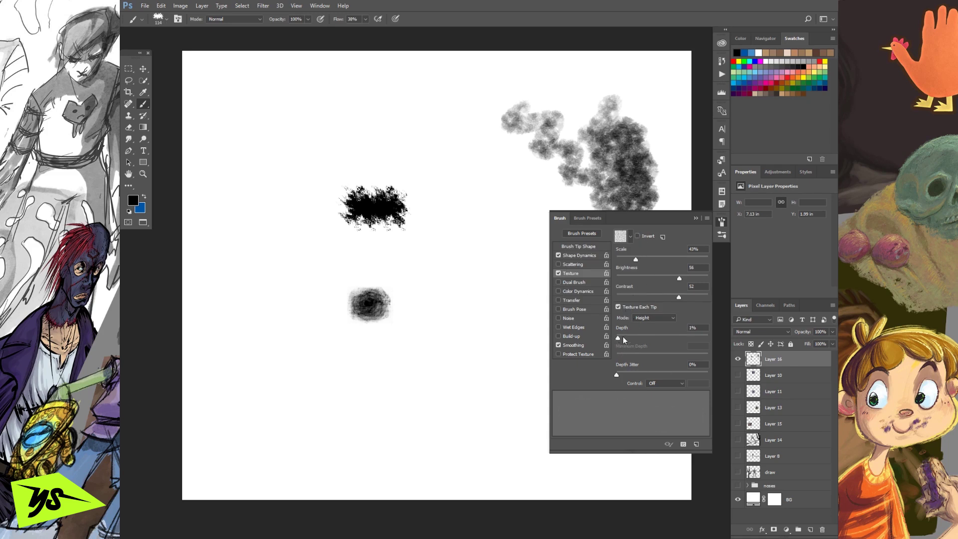
mouse_move(618, 337)
left_mouse_down()
mouse_move(645, 336)
mouse_move(627, 338)
left_mouse_up()
left_click(637, 236)
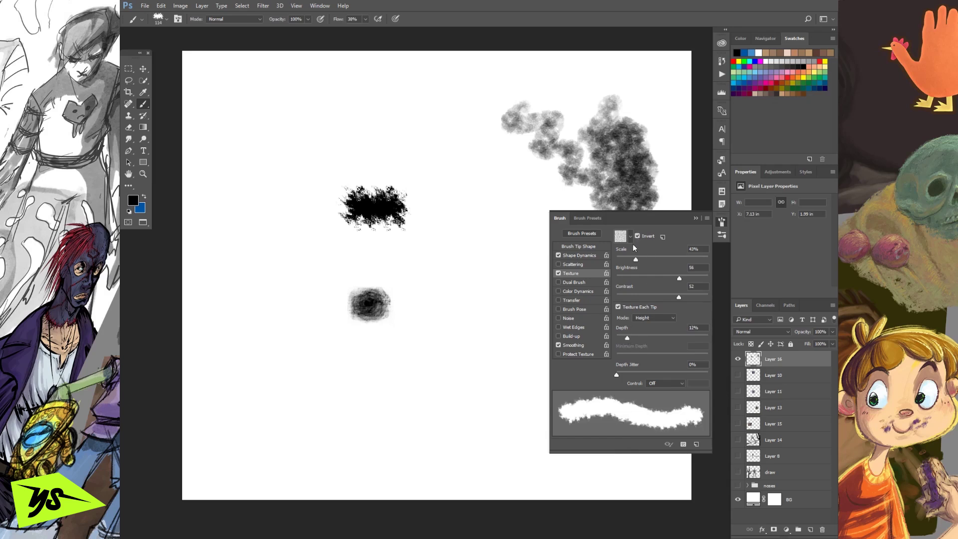
left_click(638, 236)
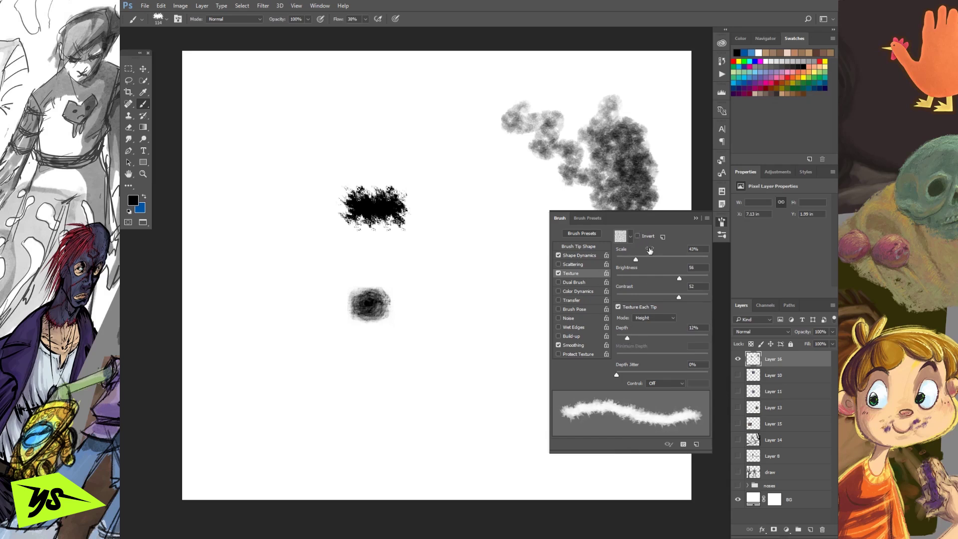
Step: Paint a vertical test stroke with the textured brush, undo it, and raise the texture depth to 14%
mouse_move(482, 202)
left_mouse_down()
mouse_move(478, 269)
mouse_move(495, 392)
left_mouse_up()
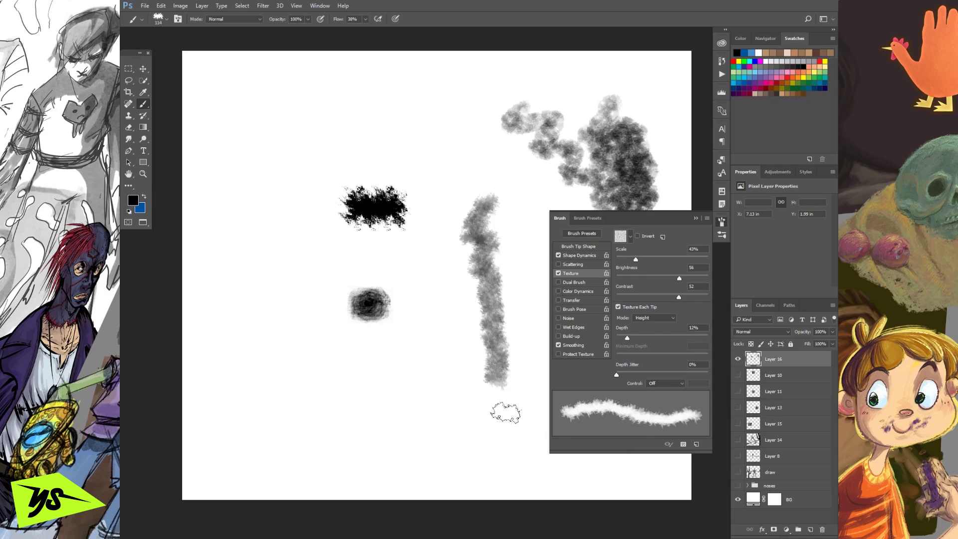
key("ctrl+z")
left_click_drag(627, 337, 630, 337)
left_click_drag(633, 336, 628, 338)
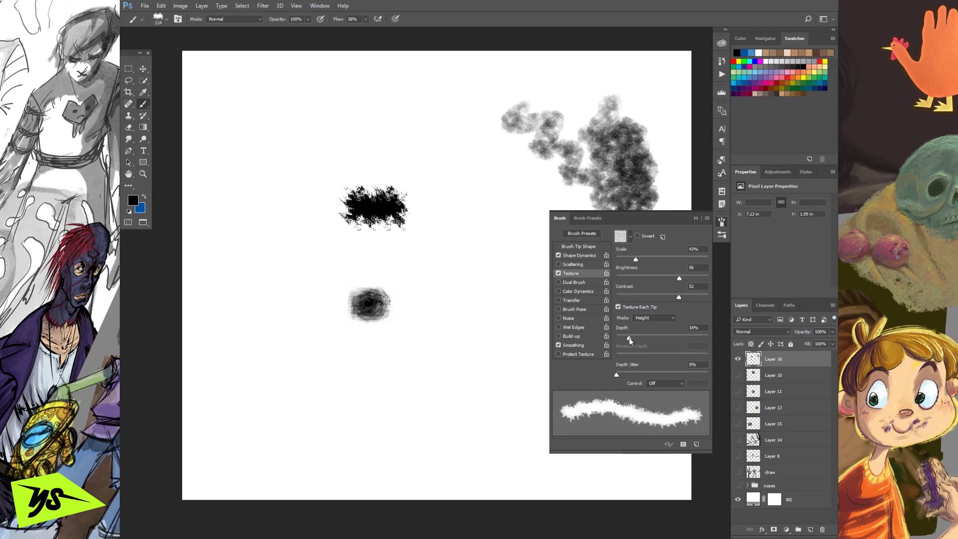
Step: Paint and undo a vertical test stroke, and set the texture depth's control to Pen Pressure and the depth to 18%
mouse_move(483, 200)
left_mouse_down()
mouse_move(473, 275)
mouse_move(487, 349)
left_mouse_up()
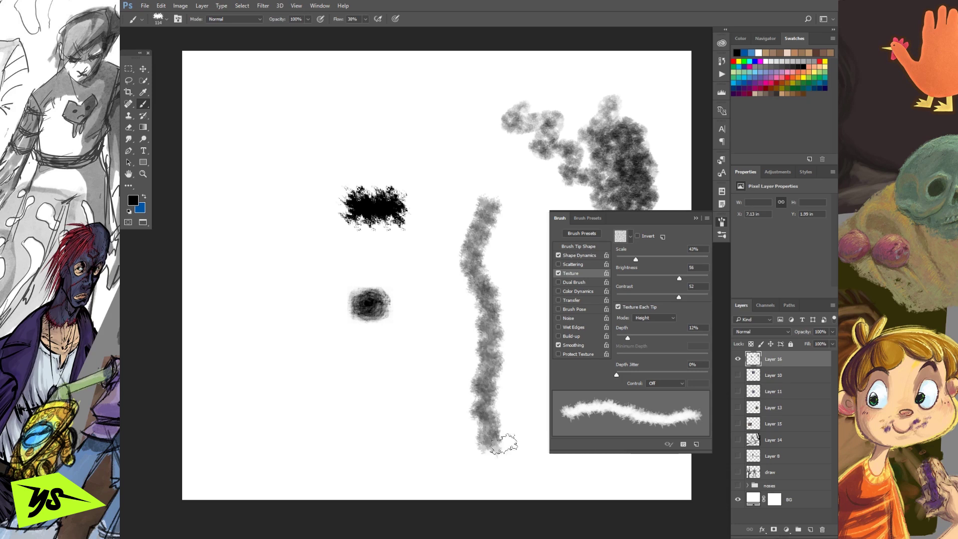
key("ctrl+z")
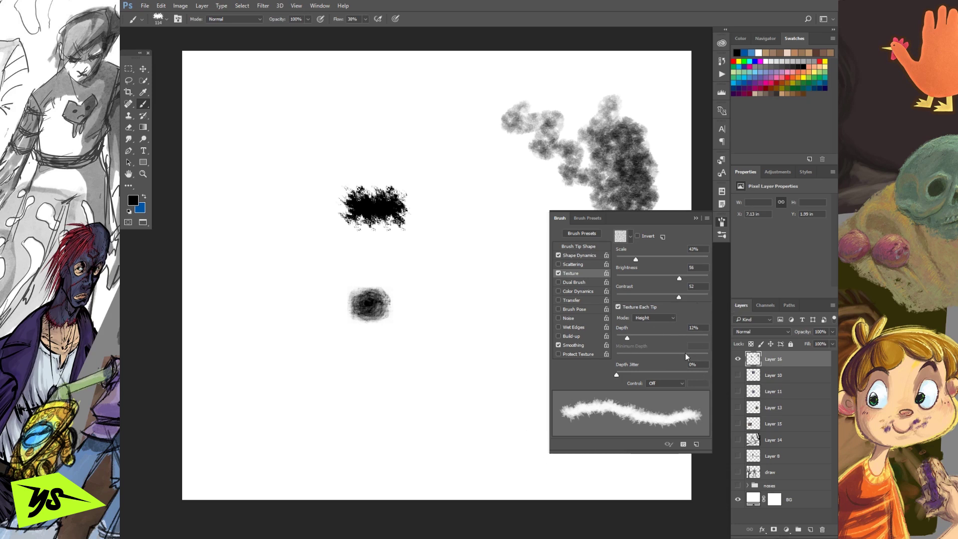
left_click(652, 384)
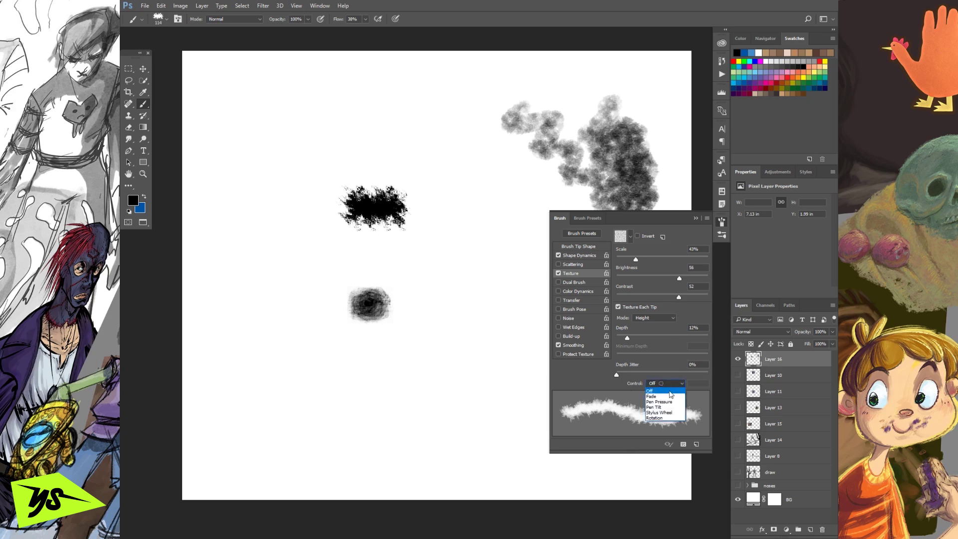
left_click(673, 402)
left_click_drag(627, 338, 633, 340)
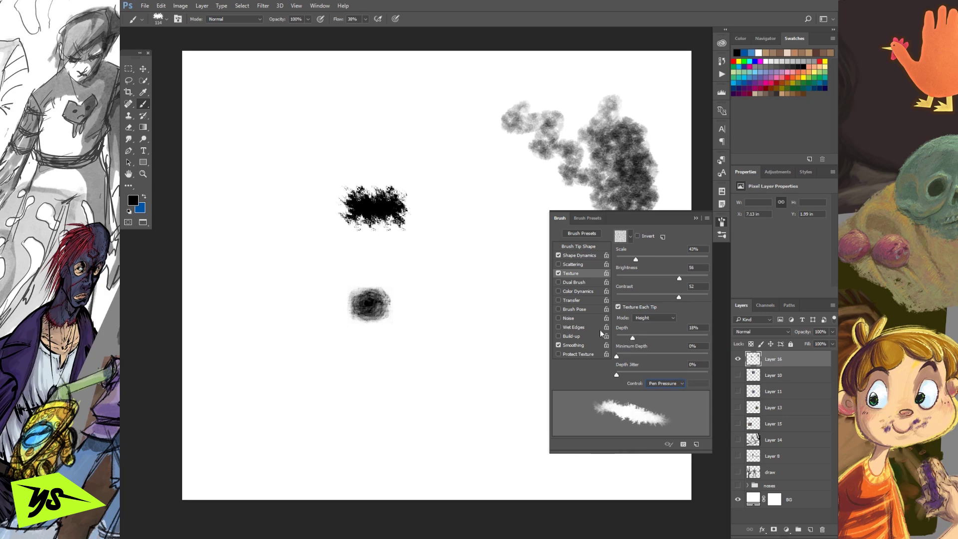
Step: Try looping and winding test strokes at varying pressure with the pressure-controlled texture, undoing each one
mouse_move(472, 382)
left_mouse_down()
mouse_move(468, 358)
mouse_move(482, 265)
mouse_move(506, 263)
mouse_move(513, 327)
mouse_move(499, 405)
mouse_move(434, 421)
mouse_move(440, 274)
mouse_move(480, 212)
mouse_move(452, 361)
mouse_move(471, 452)
left_mouse_up()
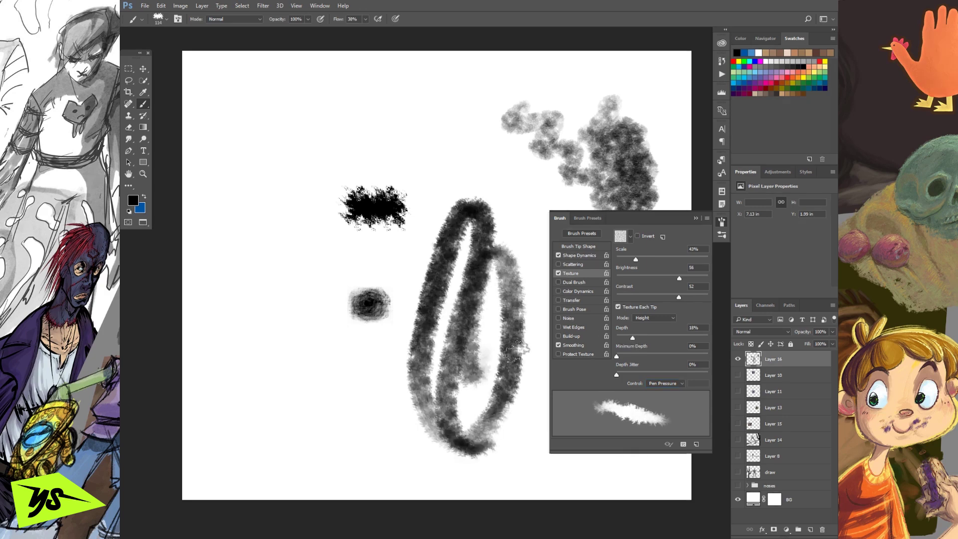
key("ctrl+z")
mouse_move(491, 277)
left_mouse_down()
mouse_move(483, 404)
mouse_move(509, 336)
mouse_move(471, 223)
mouse_move(427, 378)
mouse_move(492, 442)
left_mouse_up()
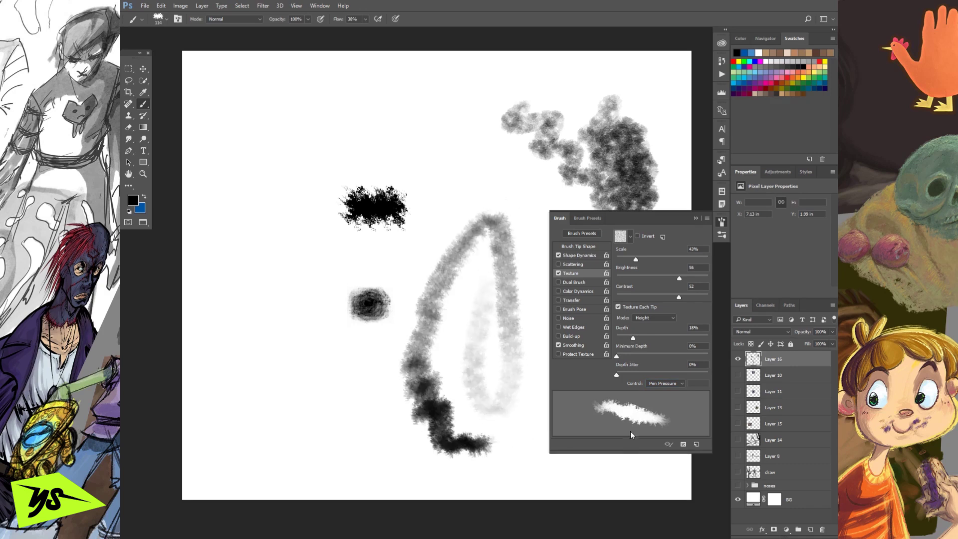
key("ctrl+z")
mouse_move(464, 257)
left_mouse_down()
mouse_move(452, 299)
mouse_move(524, 421)
left_mouse_up()
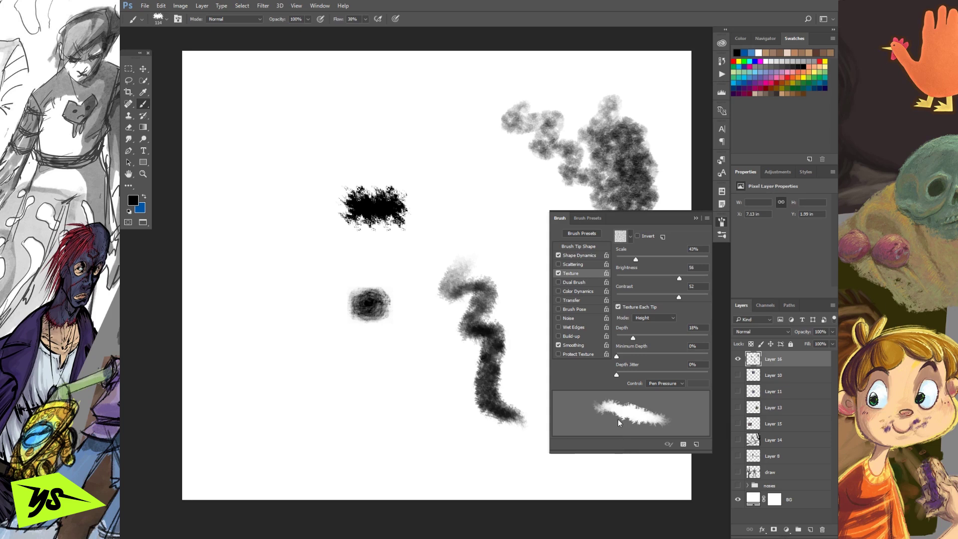
key("ctrl+z")
left_click_drag(459, 250, 519, 445)
key("ctrl+z")
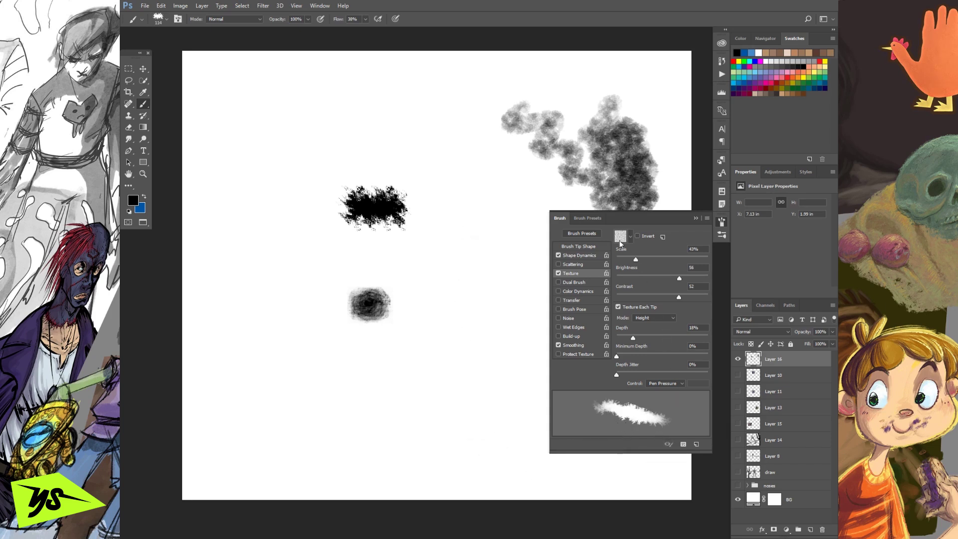
Step: Enable Dual Brush and choose the 30 px hard round tip as the second brush
left_click(582, 283)
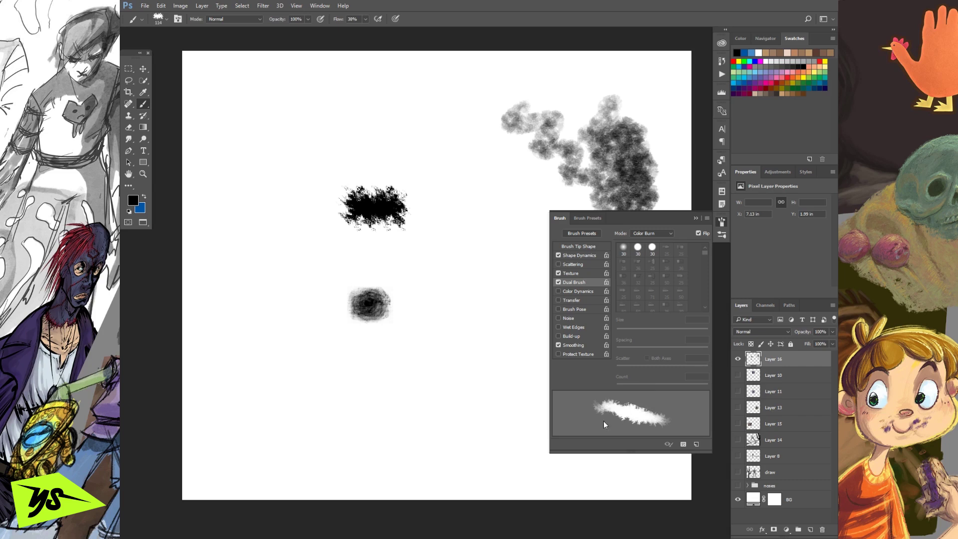
left_click(588, 247)
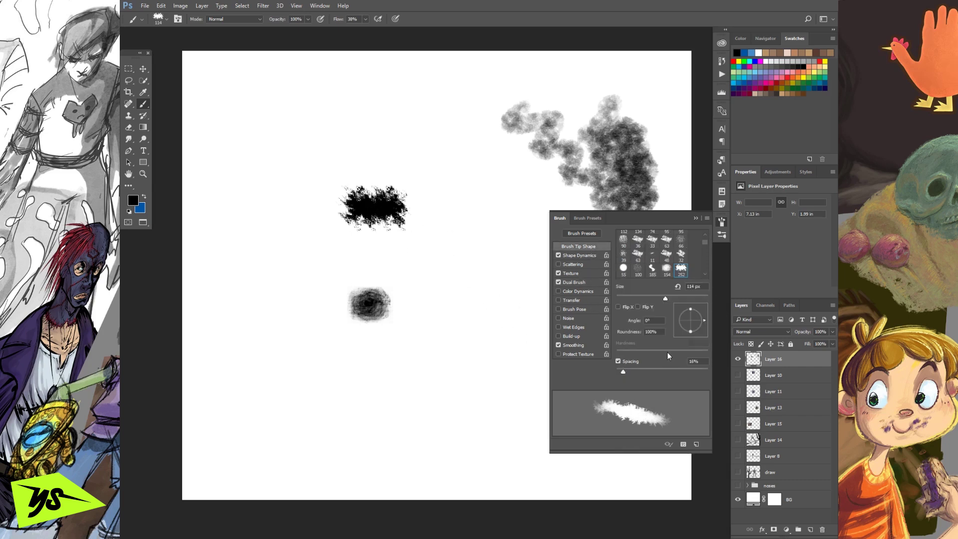
left_click(582, 283)
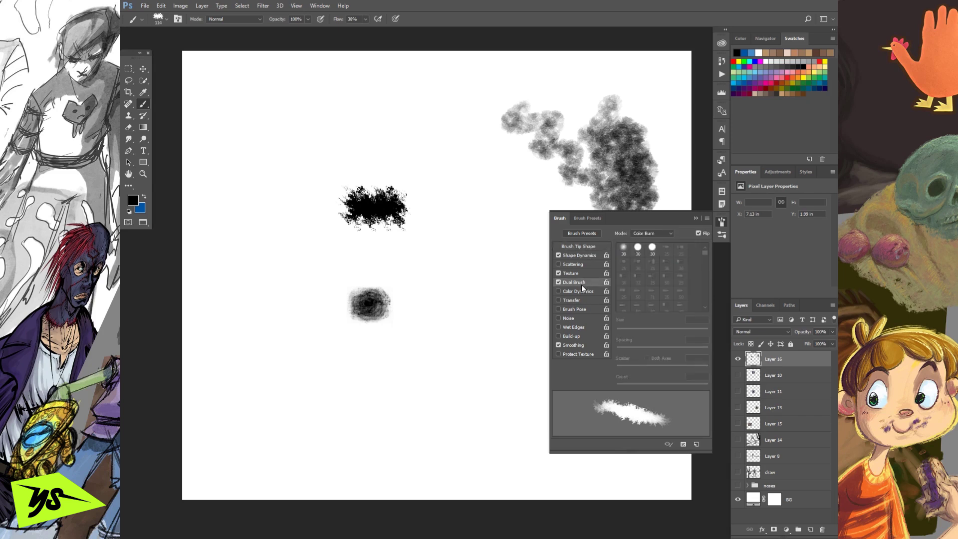
left_click_drag(706, 252, 703, 274)
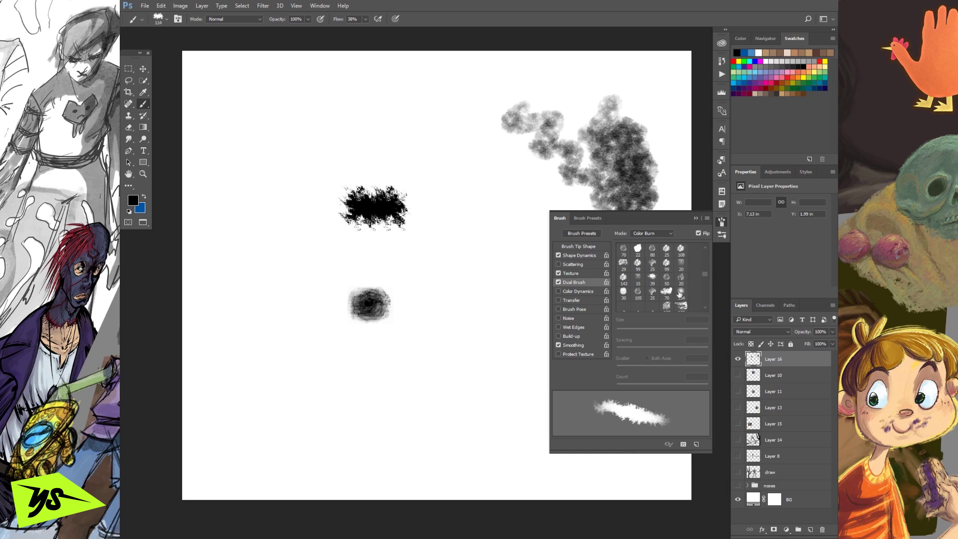
left_click_drag(705, 276, 706, 249)
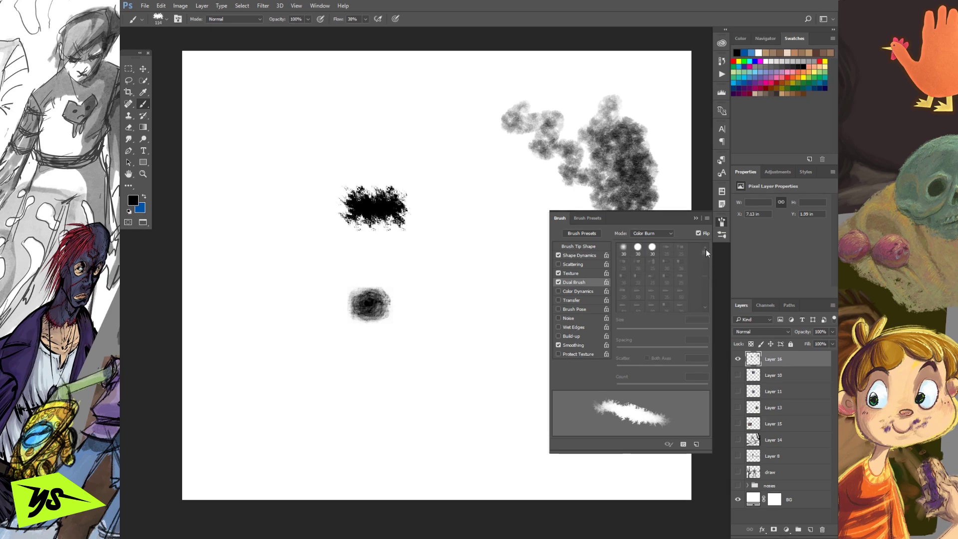
left_click(637, 249)
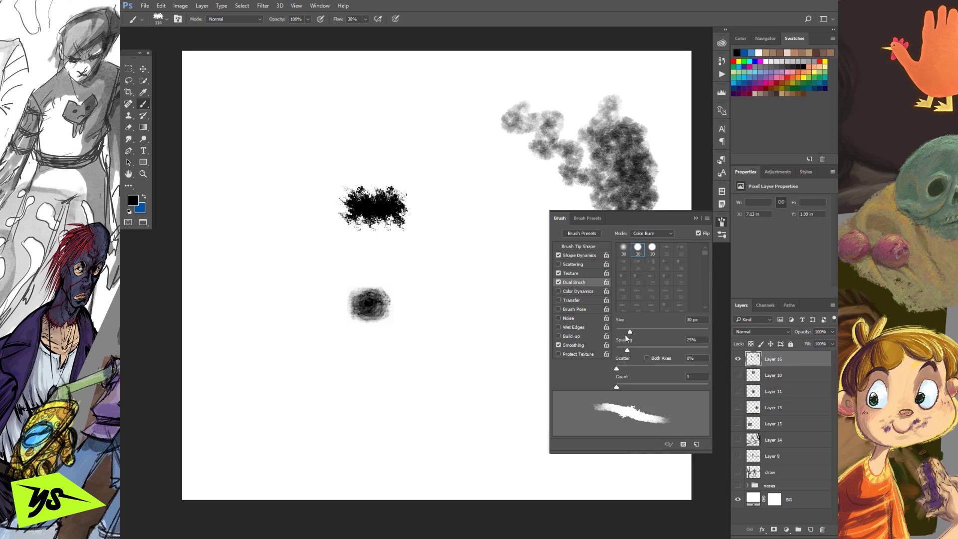
Step: Compare with the main brush tip, set the dual brush's size to 31 px, and try strokes with it before undoing them
left_click(578, 247)
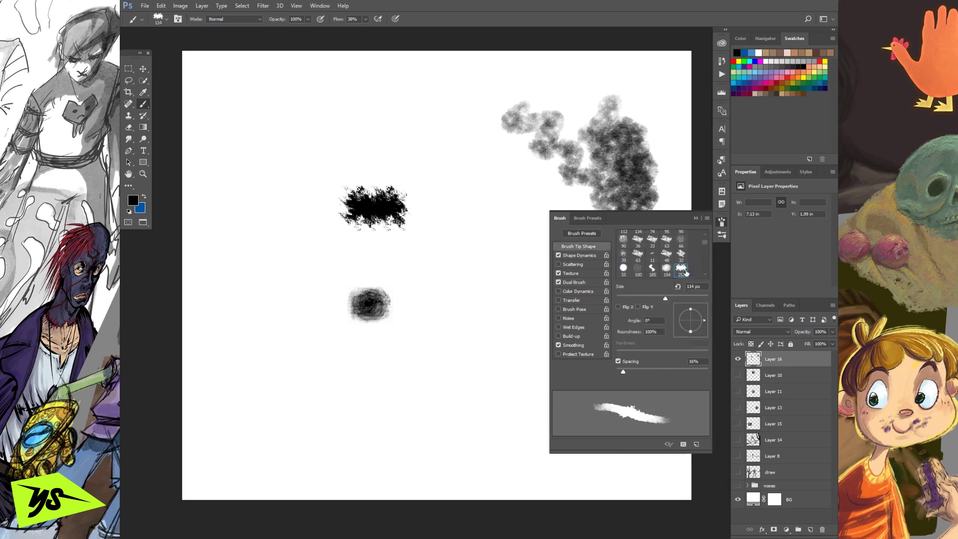
left_click(574, 282)
left_click_drag(630, 332, 660, 332)
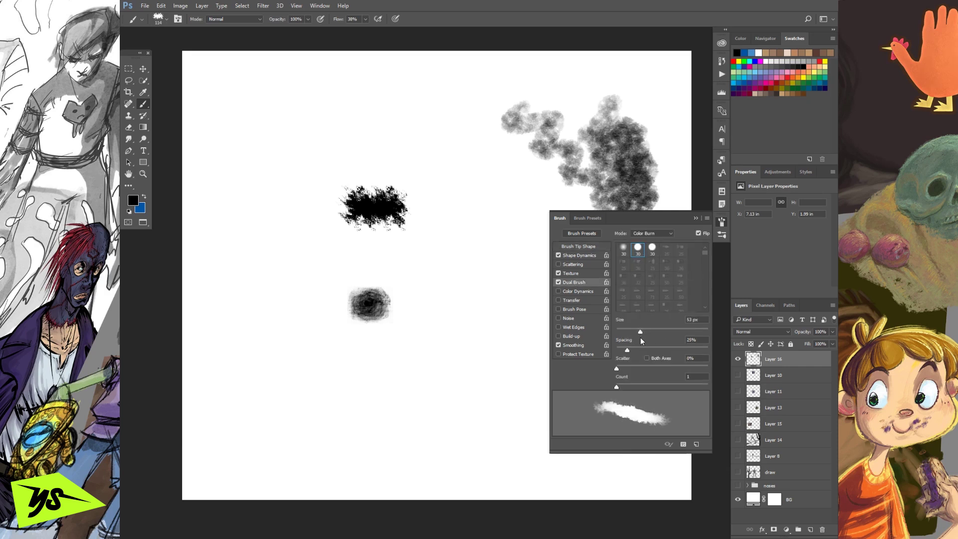
left_click_drag(634, 337, 630, 337)
mouse_move(472, 181)
left_mouse_down()
mouse_move(473, 400)
mouse_move(496, 445)
left_mouse_up()
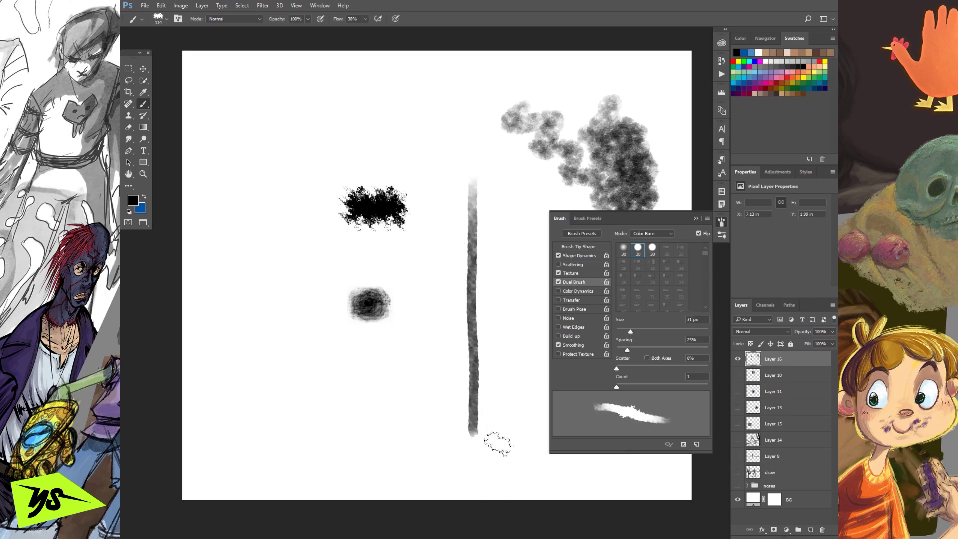
key("ctrl+z")
mouse_move(476, 255)
left_mouse_down()
mouse_move(477, 326)
mouse_move(497, 425)
mouse_move(513, 361)
mouse_move(496, 191)
mouse_move(447, 211)
mouse_move(443, 366)
mouse_move(482, 447)
left_mouse_up()
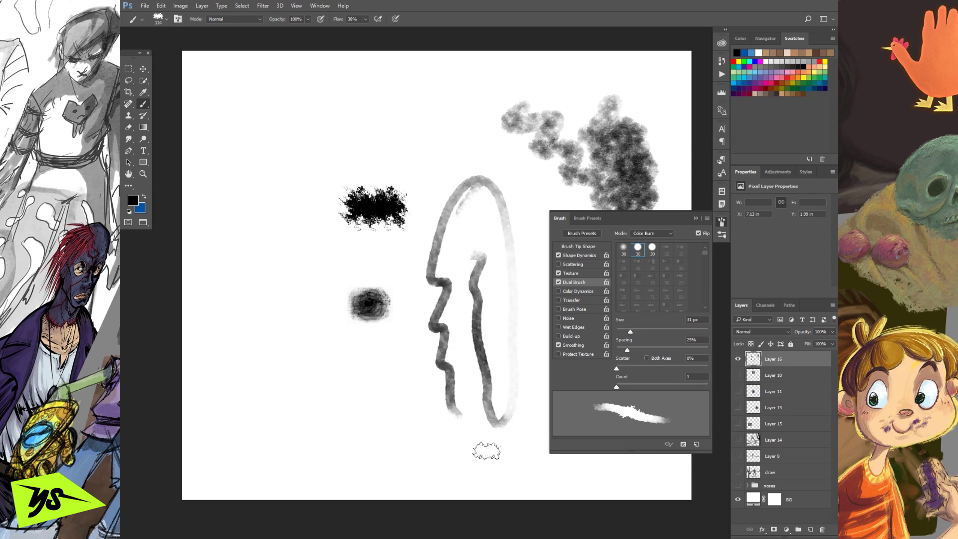
key("ctrl+z")
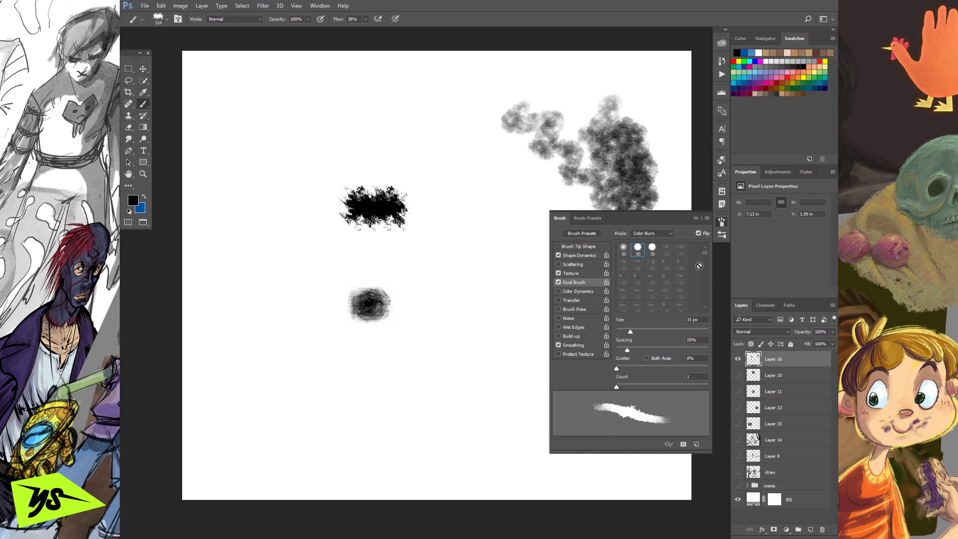
Step: Try a rough textured tip at 150 px as the dual brush with several test strokes, undoing each one
left_click_drag(705, 252, 703, 311)
left_click(638, 304)
left_click_drag(482, 288, 491, 331)
key("ctrl+z")
left_click_drag(475, 288, 499, 389)
key("ctrl+z")
mouse_move(319, 299)
left_mouse_down()
mouse_move(436, 332)
mouse_move(381, 255)
mouse_move(299, 324)
left_mouse_up()
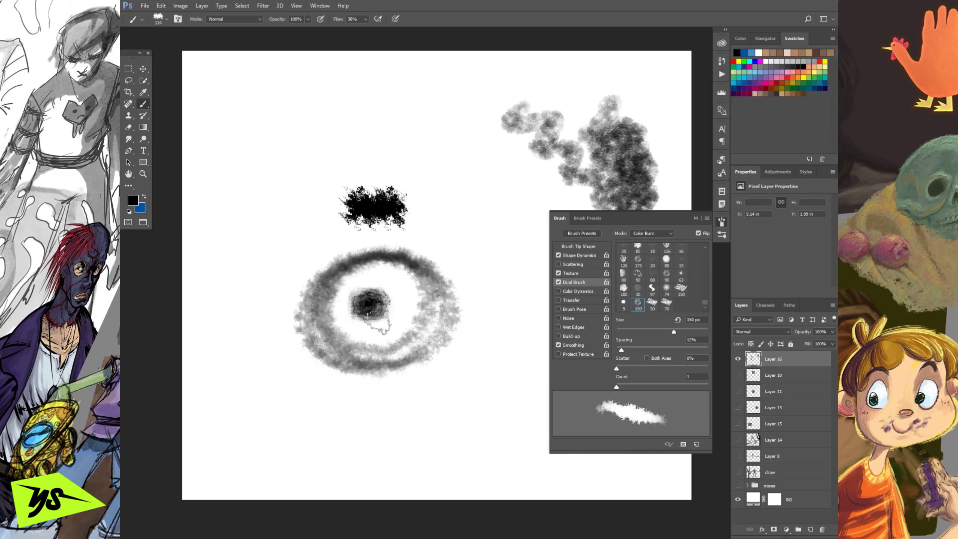
key("ctrl+z")
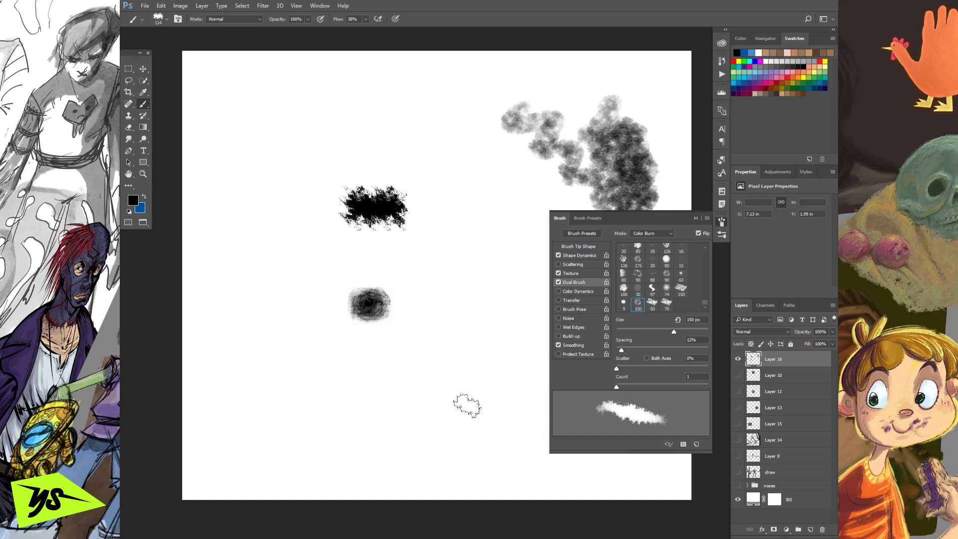
mouse_move(464, 276)
left_mouse_down()
mouse_move(492, 312)
mouse_move(499, 392)
left_mouse_up()
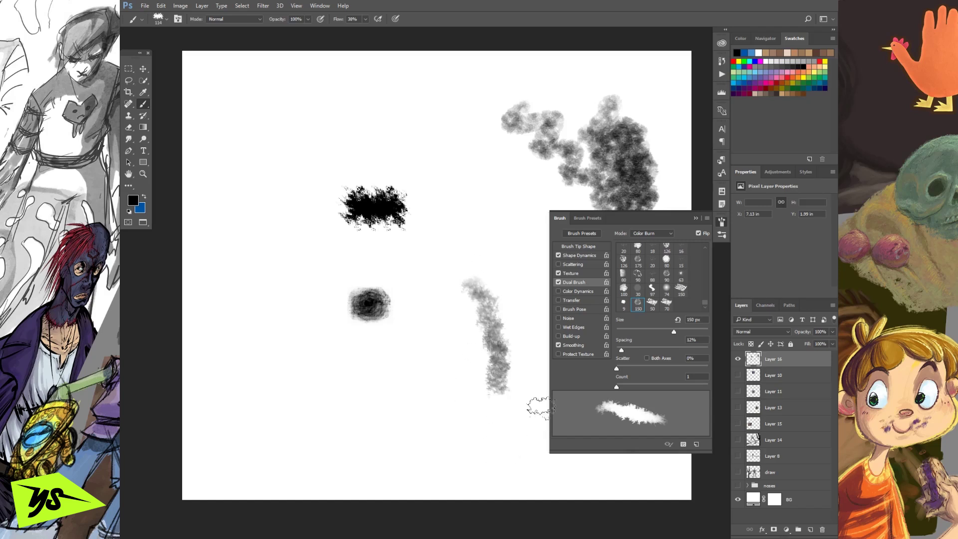
key("ctrl+z")
Step: Set the dual brush to the rough 102 px tip at a size of 56 px, undoing a test stroke
mouse_move(673, 332)
left_mouse_down()
mouse_move(628, 342)
mouse_move(666, 337)
mouse_move(640, 343)
left_mouse_up()
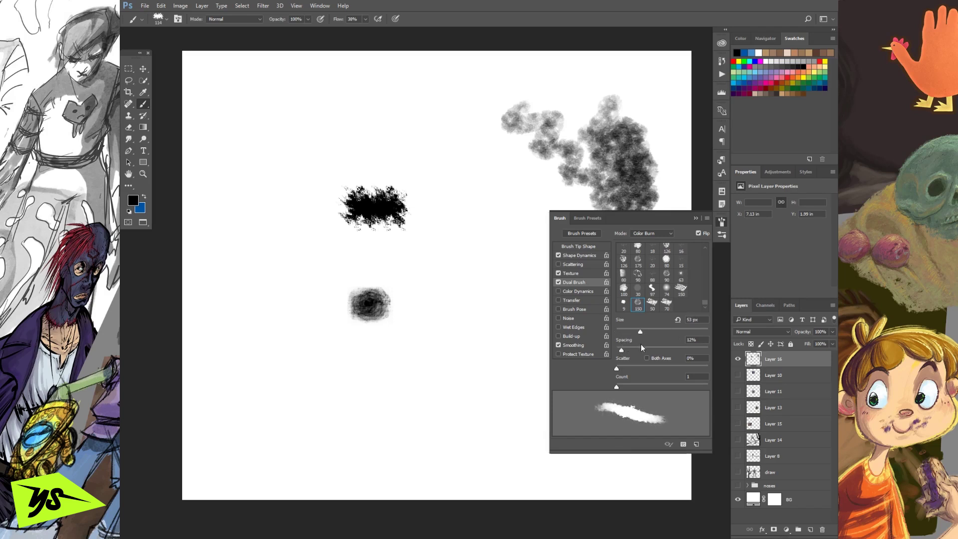
left_click_drag(478, 254, 491, 419)
key("ctrl+z")
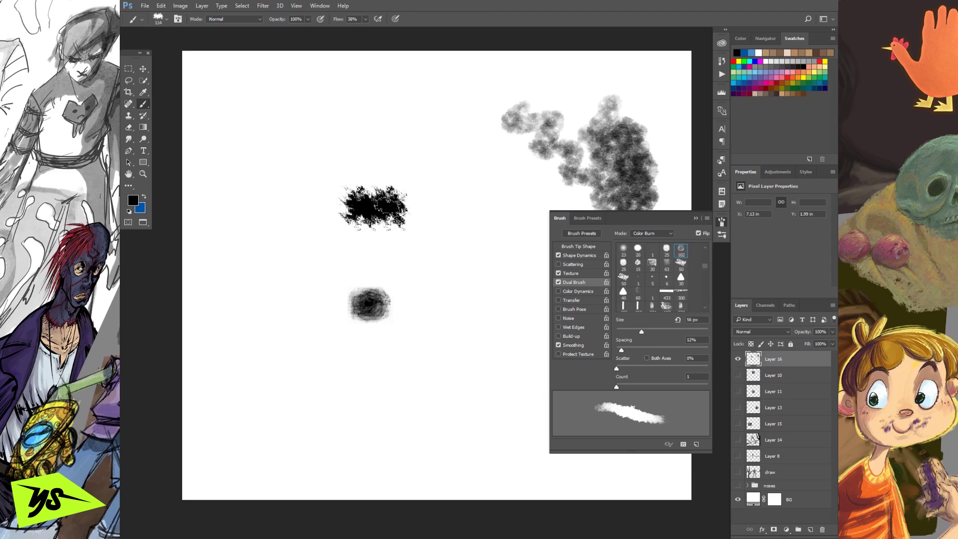
Step: Try winding test strokes with the 56 px dual brush in the blank area beside the brush shapes and undo them
mouse_move(456, 238)
left_mouse_down()
mouse_move(487, 321)
mouse_move(493, 406)
left_mouse_up()
key("ctrl+z")
key("ctrl+alt+z")
left_click(128, 68)
left_click(143, 104)
mouse_move(471, 225)
left_mouse_down()
mouse_move(456, 254)
mouse_move(496, 373)
left_mouse_up()
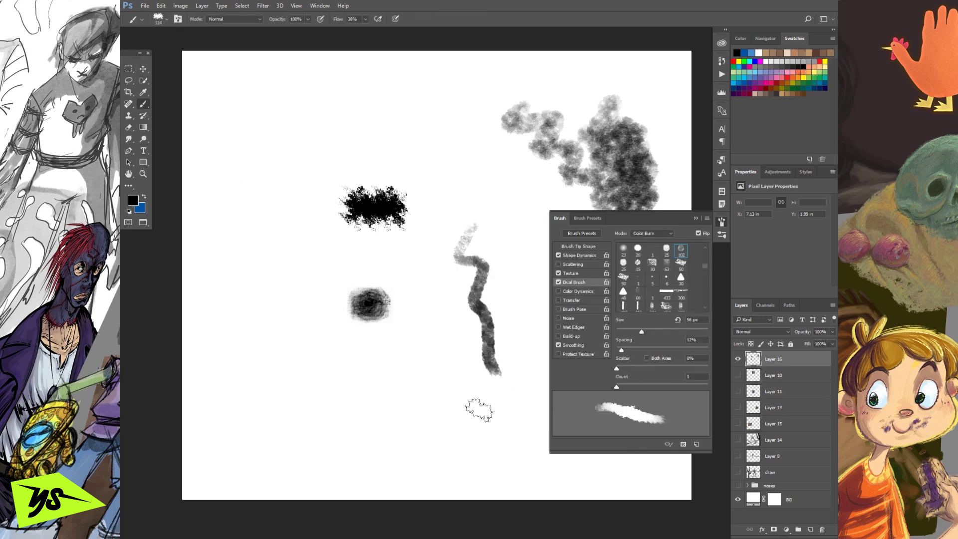
key("ctrl+z")
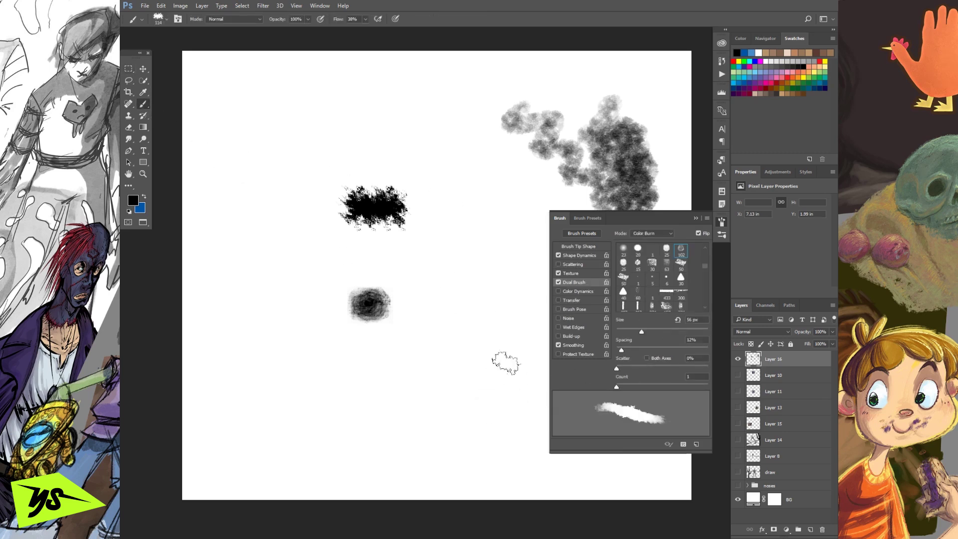
Step: Paint several light and heavy vertical strokes and a long looping stroke between the brush shapes and the dark cloudy patch
left_click_drag(479, 262, 479, 322)
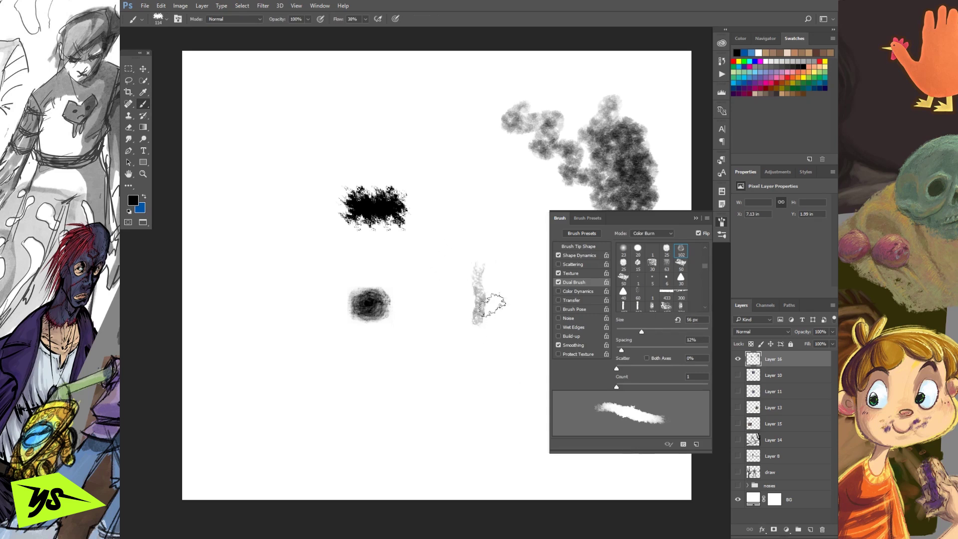
mouse_move(457, 262)
left_mouse_down()
mouse_move(462, 369)
mouse_move(483, 384)
left_mouse_up()
left_click_drag(507, 274, 510, 382)
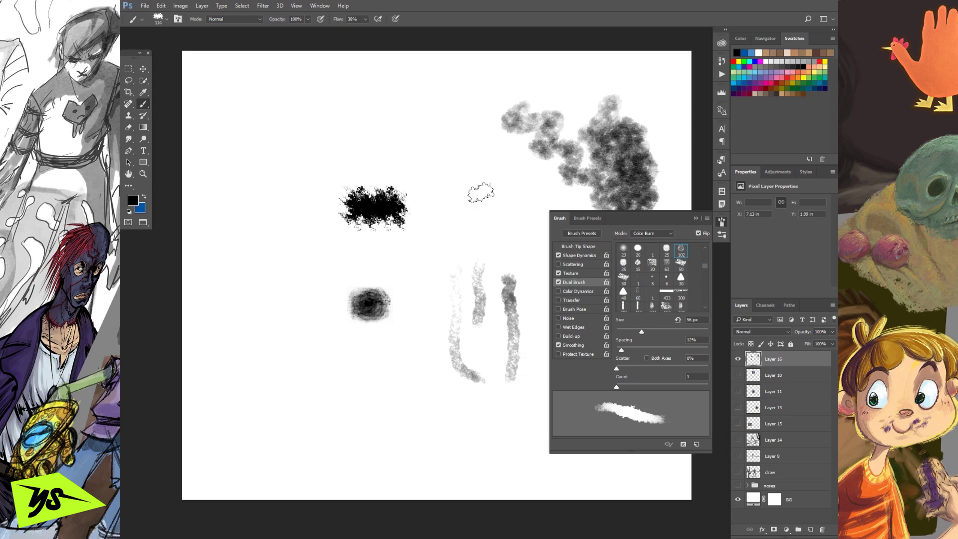
mouse_move(462, 138)
left_mouse_down()
mouse_move(435, 220)
mouse_move(413, 362)
mouse_move(439, 402)
mouse_move(453, 246)
mouse_move(479, 193)
mouse_move(504, 283)
mouse_move(489, 328)
mouse_move(493, 399)
left_mouse_up()
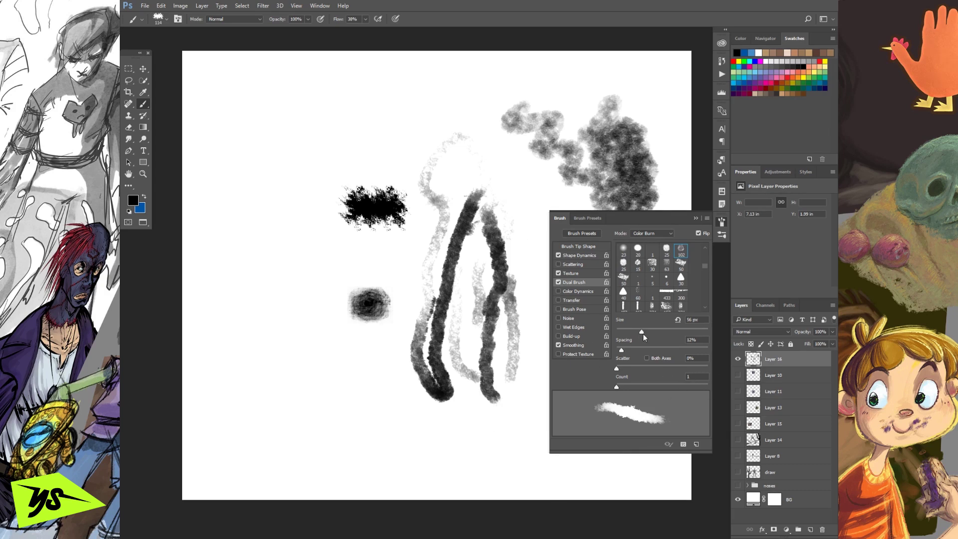
Step: Set the dual brush's size to 67 px and spacing to 200%, and paint a curved stroke beside the two brush shapes
left_click_drag(641, 333, 651, 332)
left_click_drag(624, 349, 685, 355)
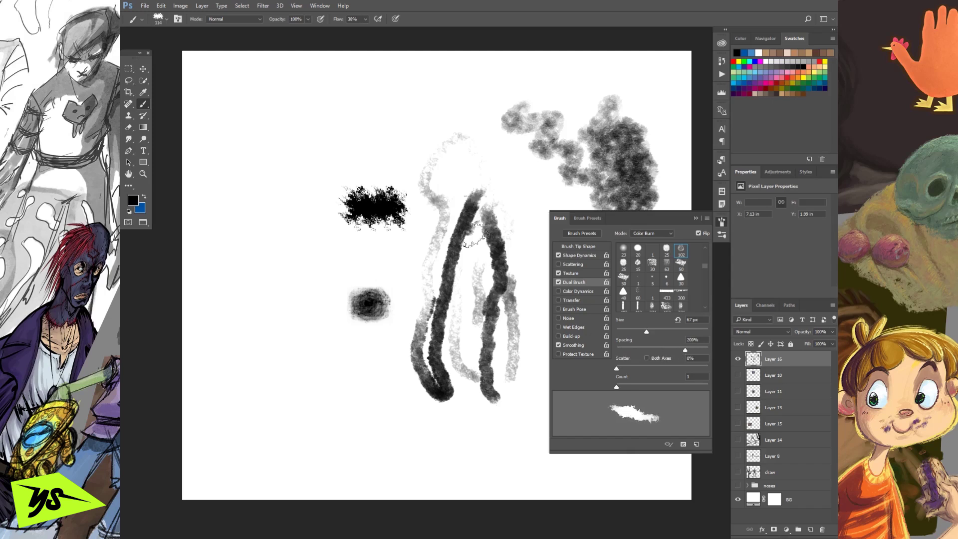
mouse_move(311, 158)
left_mouse_down()
mouse_move(274, 310)
mouse_move(292, 339)
left_mouse_up()
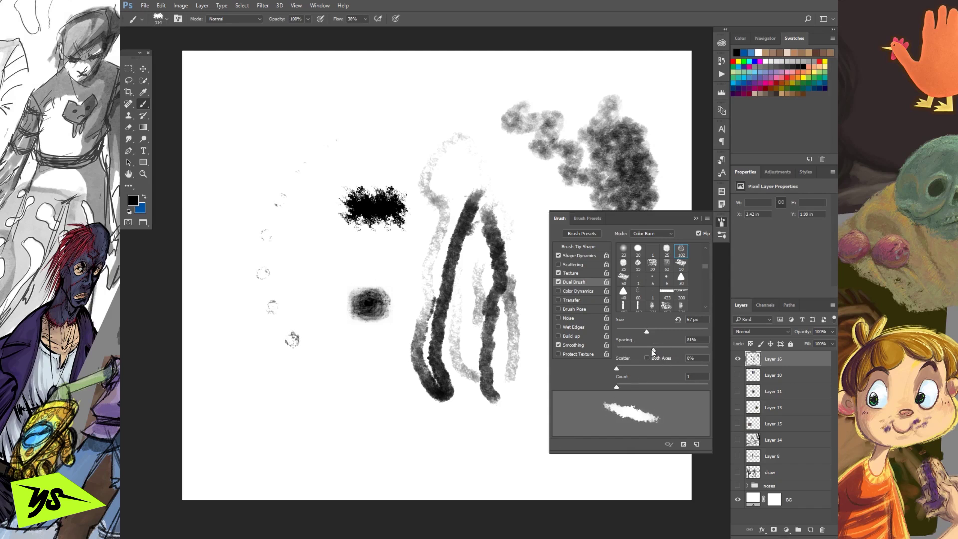
Step: Lower the dual brush's spacing to 16% and paint a short diagonal stroke below the soft round dab
left_click_drag(626, 352, 623, 351)
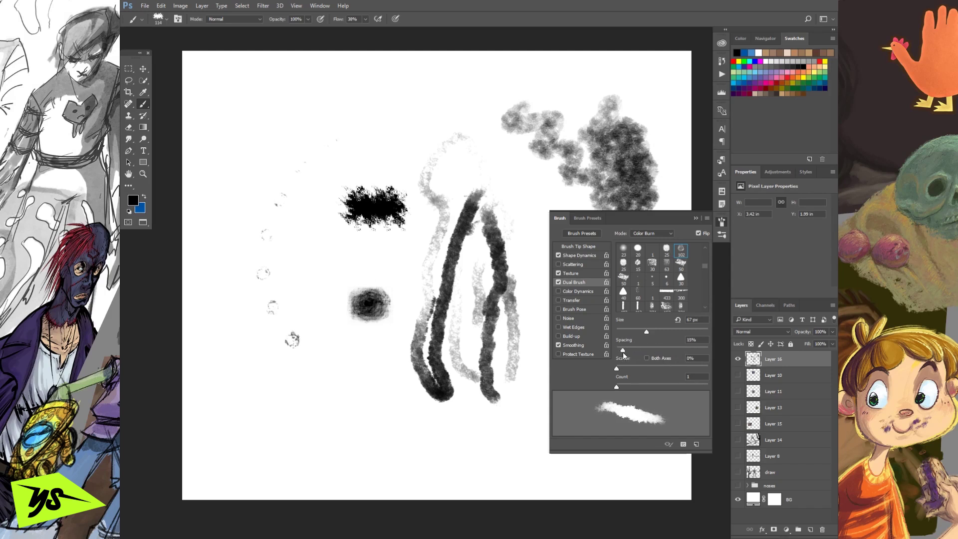
left_click_drag(347, 360, 413, 438)
key("ctrl+z")
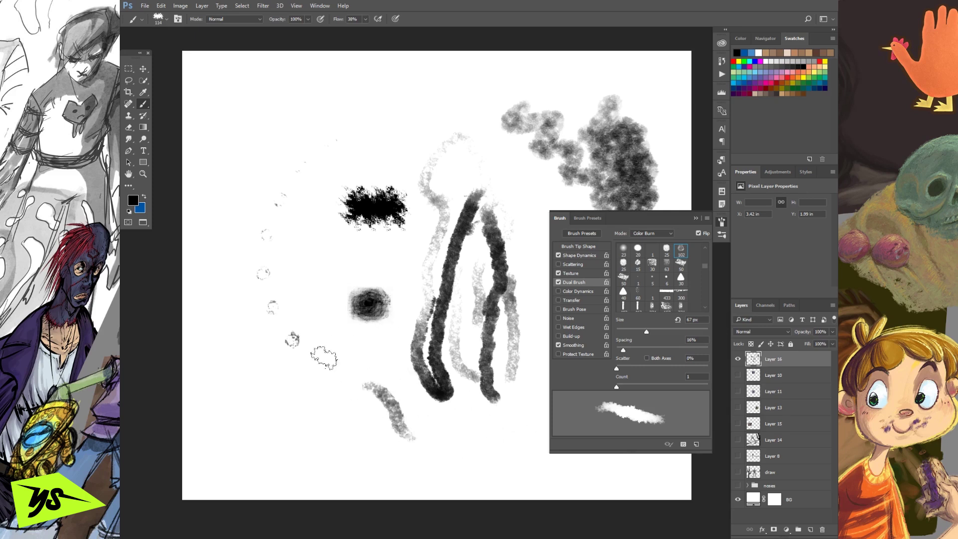
Step: Try further diagonal test strokes below and above the brush shapes, undoing each one
left_click_drag(354, 433, 441, 472)
key("ctrl+z")
left_click_drag(316, 316, 401, 463)
key("ctrl+z")
mouse_move(387, 122)
left_mouse_down()
mouse_move(418, 113)
mouse_move(401, 145)
mouse_move(435, 218)
left_mouse_up()
key("ctrl+z")
Step: Paint a vertical stroke between the soft round dab and the dark loop, undoing the shorter attempts first
left_click_drag(403, 257, 406, 300)
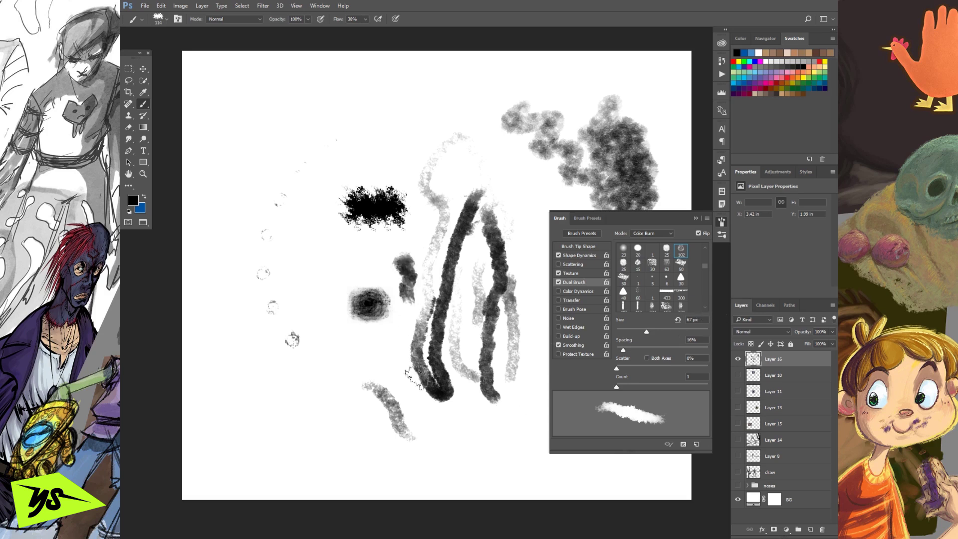
key("ctrl+z")
left_click_drag(399, 249, 406, 301)
key("ctrl+z")
left_click_drag(396, 248, 402, 325)
key("ctrl+z")
mouse_move(414, 255)
left_mouse_down()
mouse_move(402, 314)
mouse_move(406, 360)
left_mouse_up()
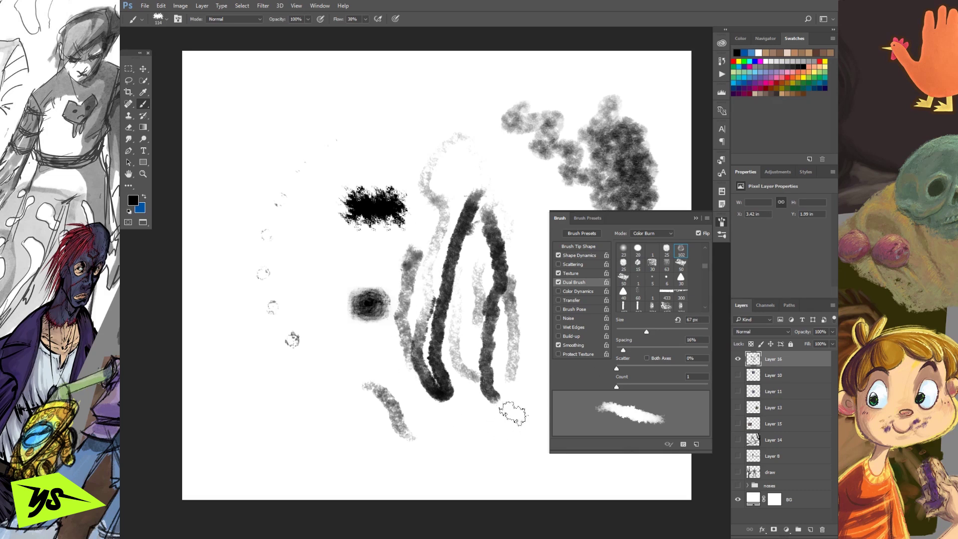
Step: Undo the last test strokes and paint a dark standing human silhouette with an outstretched arm over the brush samples
key("ctrl+z")
key("ctrl+z")
mouse_move(321, 247)
left_mouse_down()
mouse_move(327, 262)
mouse_move(376, 258)
mouse_move(300, 283)
mouse_move(292, 312)
mouse_move(350, 270)
mouse_move(362, 344)
mouse_move(325, 254)
mouse_move(329, 205)
mouse_move(419, 302)
mouse_move(462, 287)
mouse_move(318, 272)
mouse_move(279, 367)
mouse_move(285, 384)
mouse_move(317, 273)
mouse_move(354, 327)
mouse_move(339, 417)
mouse_move(339, 339)
mouse_move(380, 349)
mouse_move(388, 382)
mouse_move(372, 350)
mouse_move(340, 460)
mouse_move(387, 394)
mouse_move(374, 379)
mouse_move(359, 384)
mouse_move(357, 443)
mouse_move(342, 470)
mouse_move(397, 432)
mouse_move(387, 337)
left_mouse_up()
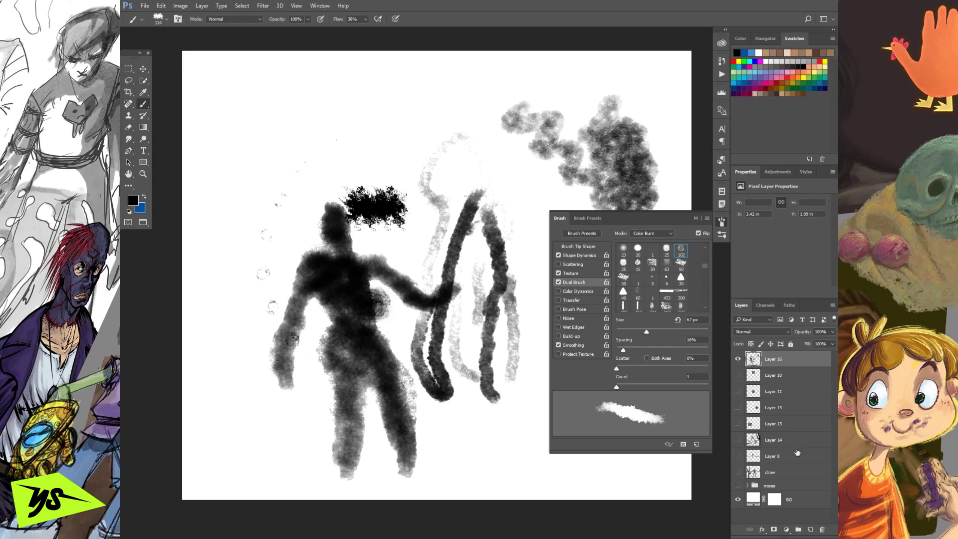
Step: Add a new layer above the silhouette, fade Layer 16 to roughly 12% opacity, and make the new layer active
left_click(811, 530)
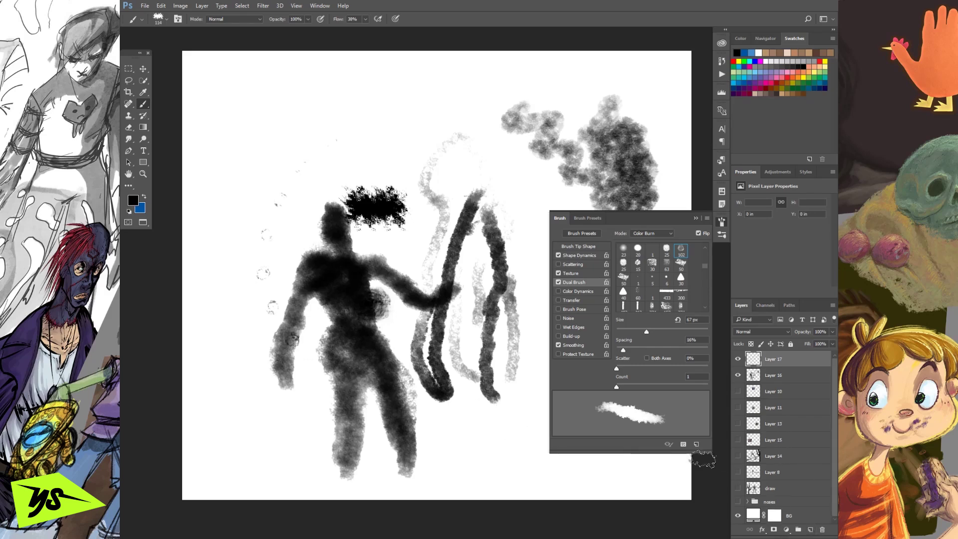
left_click(782, 377)
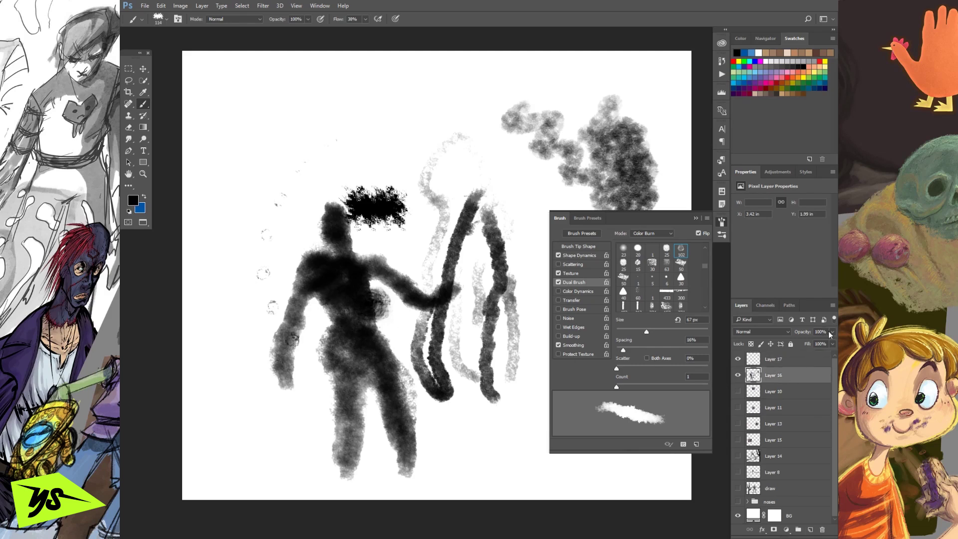
left_click_drag(803, 338, 794, 343)
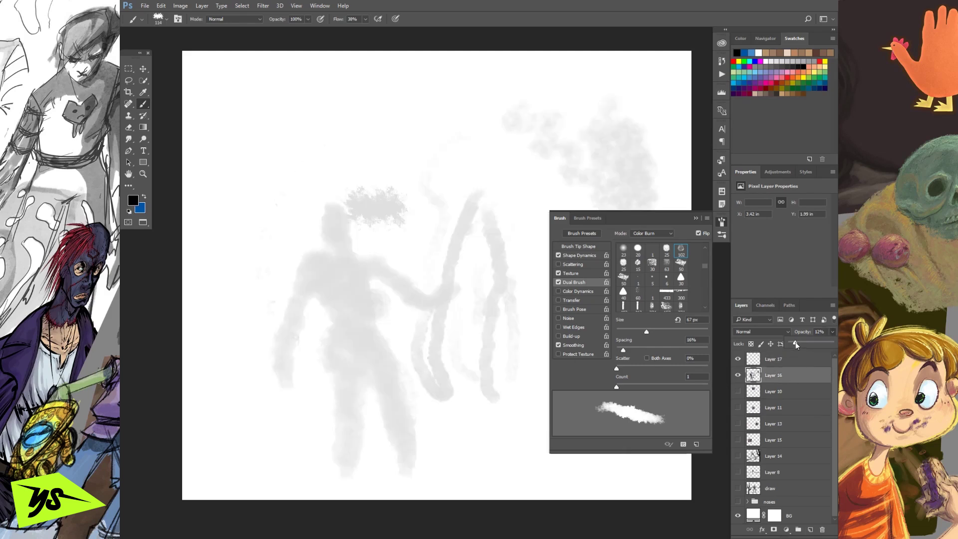
left_click_drag(797, 346, 796, 345)
key("alt+bracketright")
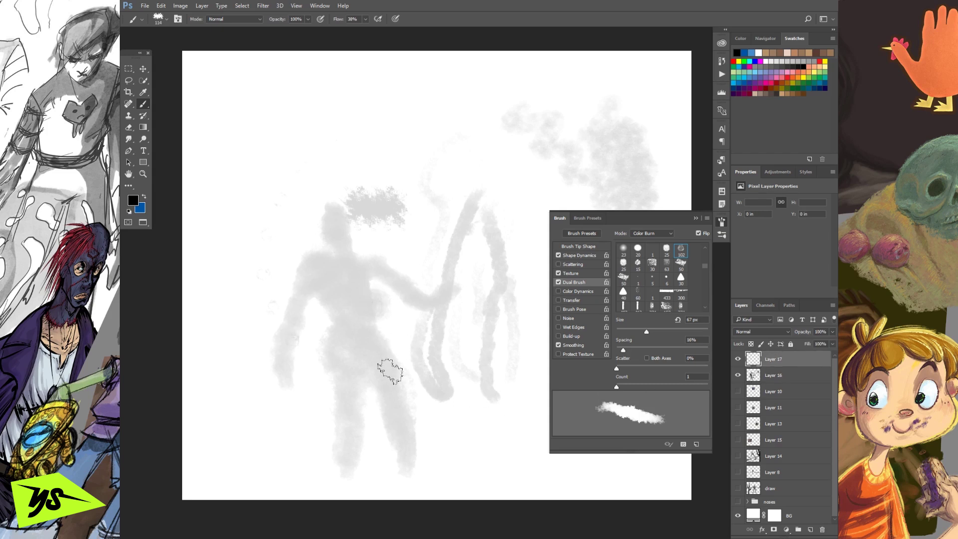
Step: Set the brush size to 15 px and sketch thin contour lines along the figure's shoulders, torso, hip and arm
right_click(424, 330)
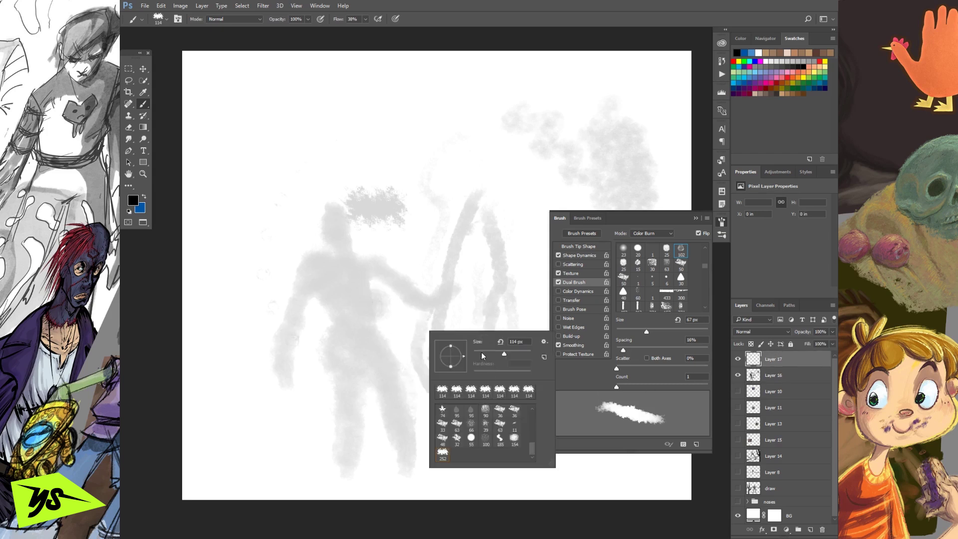
left_click_drag(481, 352, 477, 354)
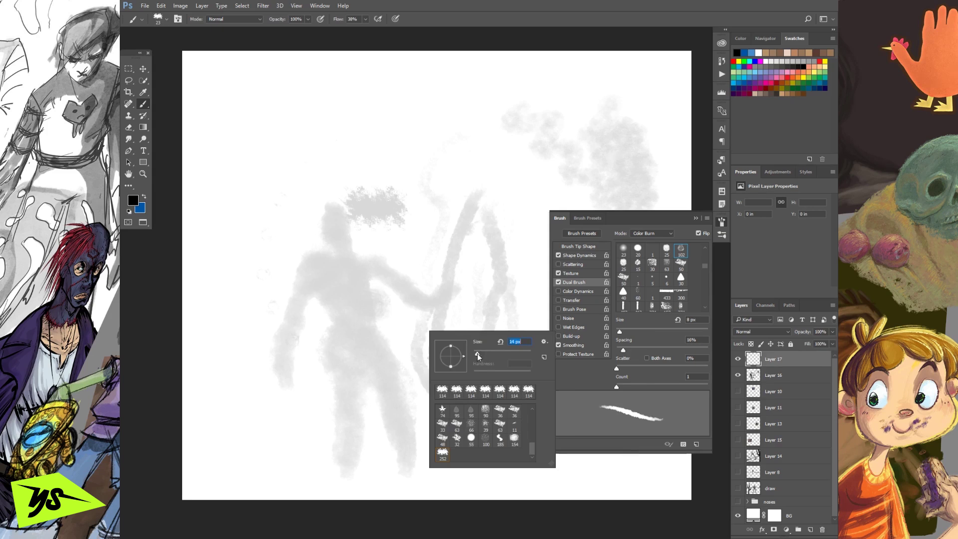
left_click(366, 282)
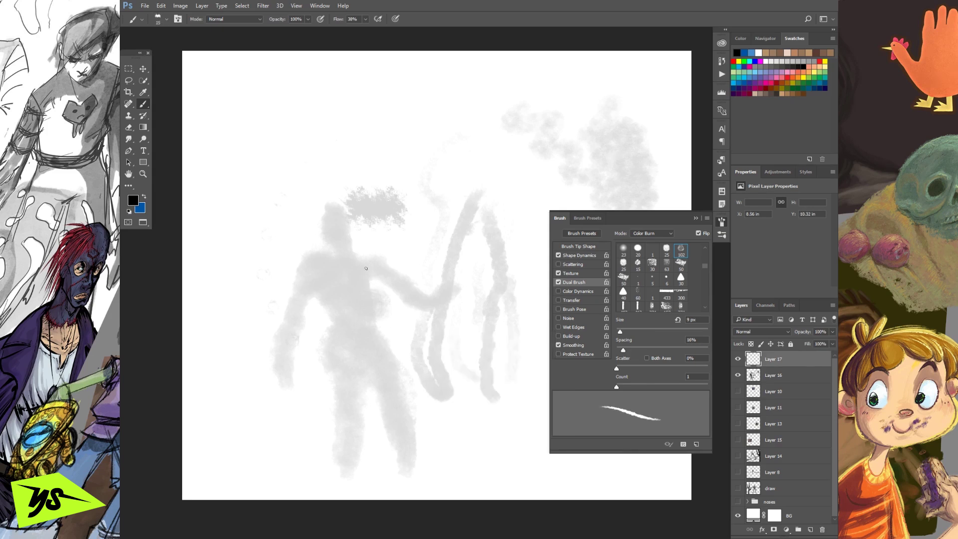
left_click_drag(369, 298, 399, 368)
mouse_move(306, 256)
left_mouse_down()
mouse_move(297, 274)
mouse_move(321, 282)
mouse_move(329, 251)
left_mouse_up()
left_click_drag(364, 254, 391, 269)
left_click_drag(301, 261, 297, 275)
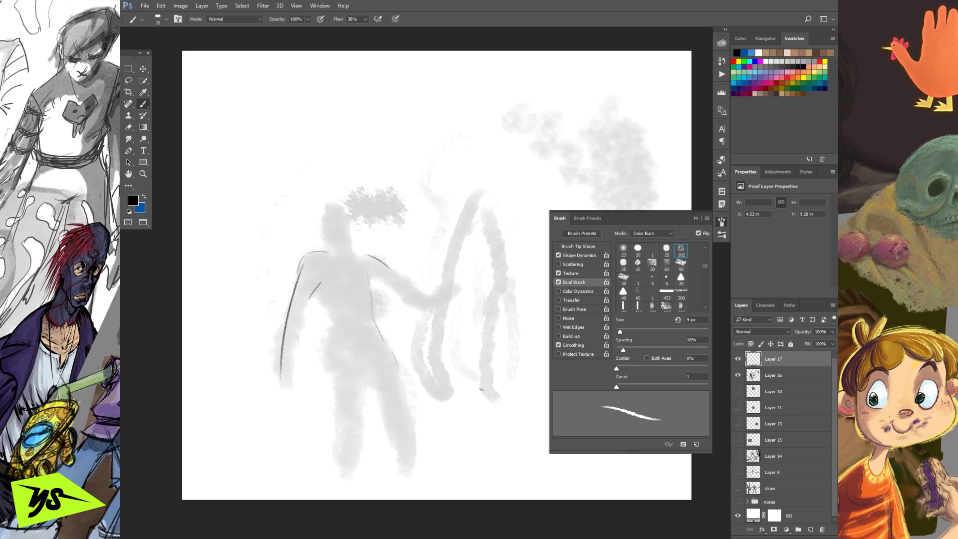
Step: Draw the figure's facial features and hair, and the crossed collar of the robe
mouse_move(325, 213)
left_mouse_down()
mouse_move(331, 243)
mouse_move(350, 246)
mouse_move(322, 237)
mouse_move(343, 235)
mouse_move(344, 217)
mouse_move(324, 219)
mouse_move(343, 224)
left_mouse_up()
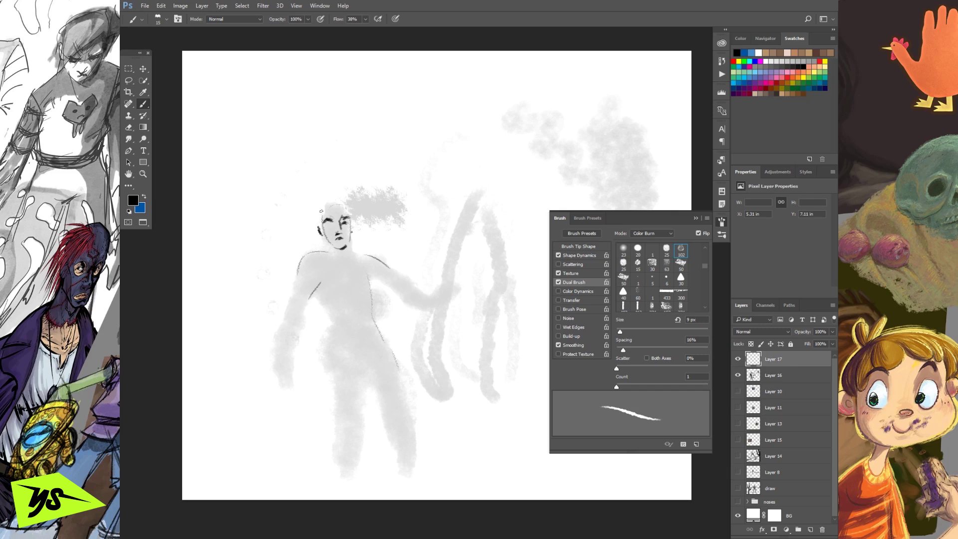
mouse_move(319, 214)
left_mouse_down()
mouse_move(319, 226)
mouse_move(325, 209)
mouse_move(350, 224)
left_mouse_up()
mouse_move(349, 242)
left_mouse_down()
mouse_move(368, 259)
mouse_move(368, 300)
left_mouse_up()
mouse_move(352, 255)
left_mouse_down()
mouse_move(362, 292)
mouse_move(329, 327)
left_mouse_up()
Step: Draw the sash at the waist and the wide hanging sleeves on both arms, with fold lines
mouse_move(331, 321)
left_mouse_down()
mouse_move(392, 316)
mouse_move(371, 320)
mouse_move(373, 267)
mouse_move(374, 296)
mouse_move(399, 343)
left_mouse_up()
mouse_move(413, 294)
left_mouse_down()
mouse_move(407, 335)
mouse_move(378, 281)
mouse_move(402, 343)
left_mouse_up()
left_click_drag(385, 269, 418, 292)
mouse_move(301, 270)
left_mouse_down()
mouse_move(294, 324)
mouse_move(284, 318)
mouse_move(299, 310)
mouse_move(316, 369)
left_mouse_up()
left_click_drag(309, 330, 317, 369)
left_click_drag(318, 302, 313, 352)
mouse_move(318, 285)
left_mouse_down()
mouse_move(316, 369)
mouse_move(319, 283)
mouse_move(317, 294)
left_mouse_up()
left_click_drag(315, 261, 316, 294)
left_click_drag(414, 287, 411, 300)
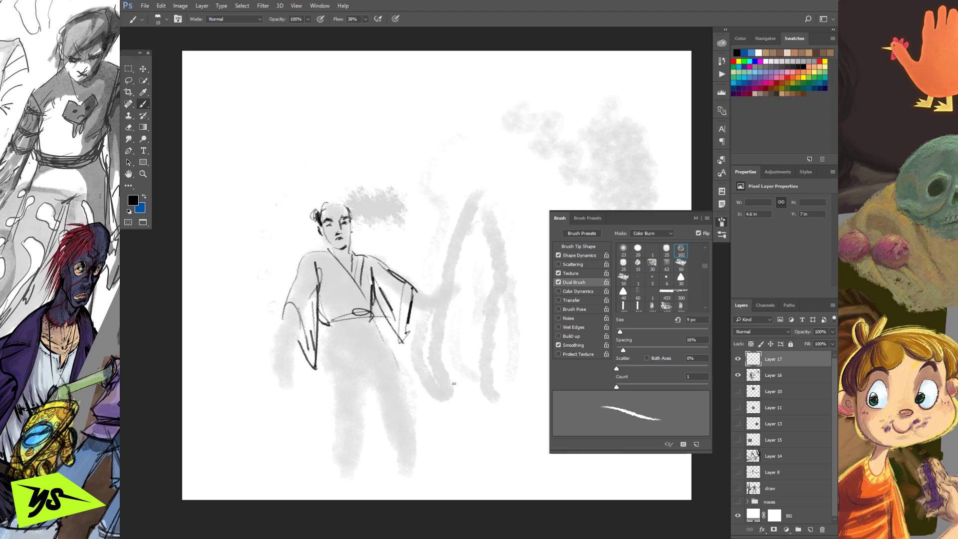
left_click_drag(244, 130, 474, 137)
key("ctrl+alt+z")
left_click_drag(407, 118, 448, 175)
left_click_drag(445, 126, 494, 93)
left_click_drag(494, 127, 498, 209)
key("ctrl+alt+z")
key("ctrl+alt+z")
key("ctrl+alt+z")
key("ctrl+alt+z")
Step: Draw the raised sword in the outstretched hand, redoing the blade's second edge as a curve and adding the guard and wrapped handle
left_click_drag(418, 286, 401, 306)
mouse_move(286, 305)
left_mouse_down()
mouse_move(282, 334)
mouse_move(293, 354)
left_mouse_up()
mouse_move(430, 289)
left_mouse_down()
mouse_move(471, 311)
mouse_move(479, 201)
mouse_move(490, 209)
mouse_move(496, 157)
mouse_move(441, 314)
left_mouse_up()
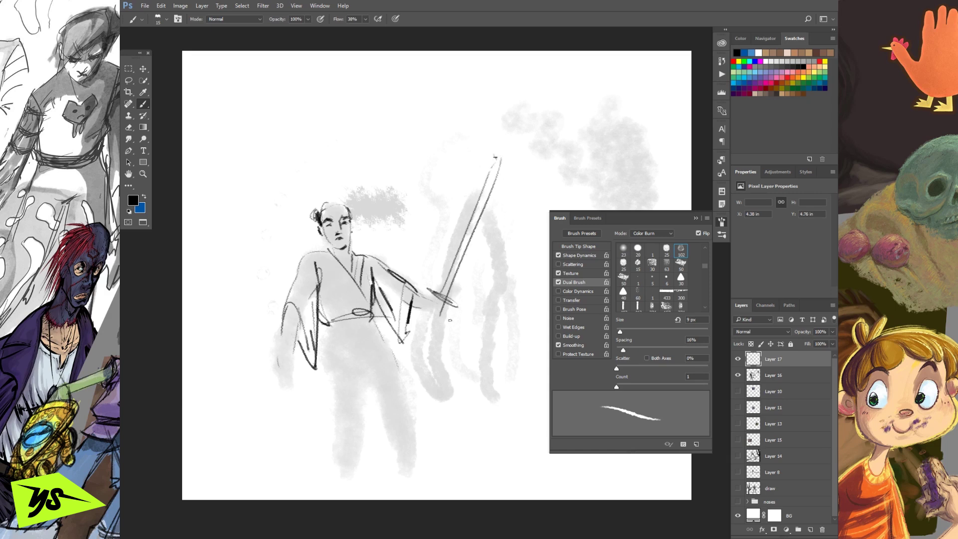
key("ctrl+z")
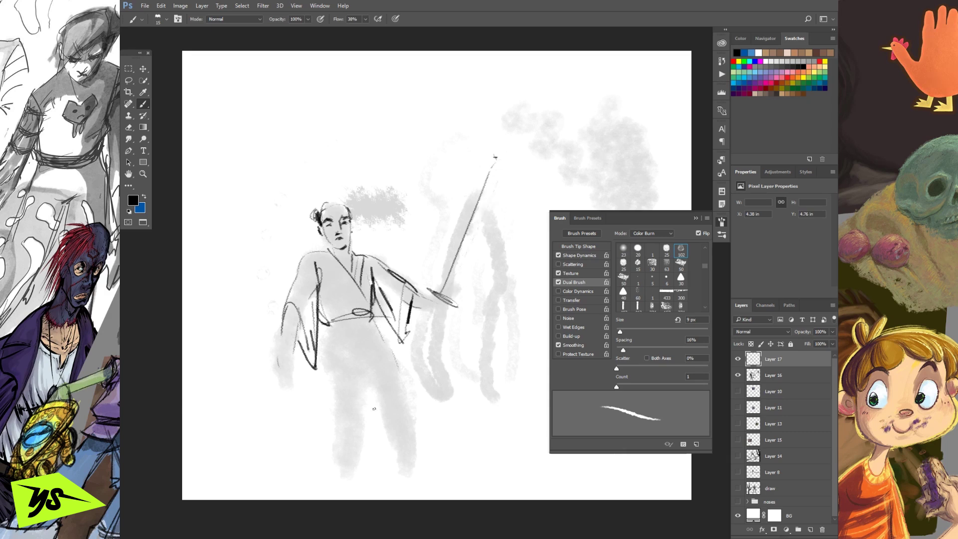
left_click_drag(500, 156, 415, 354)
mouse_move(438, 298)
left_mouse_down()
mouse_move(408, 350)
mouse_move(423, 354)
mouse_move(433, 314)
mouse_move(433, 327)
mouse_move(424, 306)
mouse_move(442, 327)
mouse_move(441, 310)
left_mouse_up()
Step: Draw the lower part of the robe below the sash, with its hem and front opening
mouse_move(325, 326)
left_mouse_down()
mouse_move(323, 369)
mouse_move(365, 384)
left_mouse_up()
mouse_move(372, 319)
left_mouse_down()
mouse_move(366, 383)
mouse_move(394, 372)
left_mouse_up()
left_click_drag(321, 332, 377, 324)
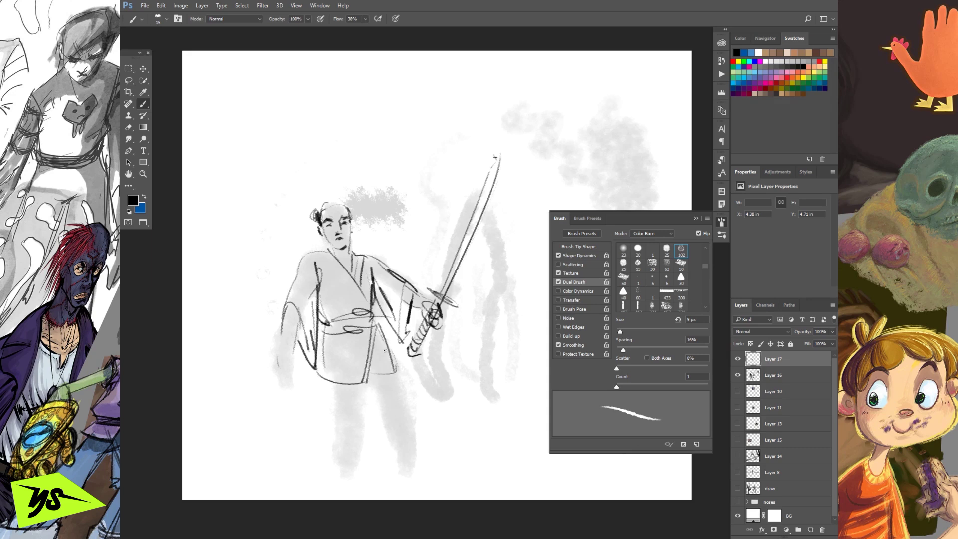
Step: Draw the lowered forearm and the wide trouser legs with curved horizontal bands across them
mouse_move(285, 341)
left_mouse_down()
mouse_move(279, 369)
mouse_move(326, 450)
mouse_move(358, 462)
left_mouse_up()
left_click_drag(369, 370, 358, 461)
left_click_drag(323, 373, 326, 451)
mouse_move(367, 368)
left_mouse_down()
mouse_move(384, 438)
mouse_move(425, 458)
left_mouse_up()
left_click_drag(394, 360, 424, 462)
left_click_drag(376, 407, 390, 459)
left_click_drag(325, 449, 363, 460)
left_click_drag(370, 385, 363, 462)
mouse_move(324, 428)
left_mouse_down()
mouse_move(373, 434)
mouse_move(377, 406)
mouse_move(347, 394)
mouse_move(370, 392)
left_mouse_up()
mouse_move(381, 440)
left_mouse_down()
mouse_move(424, 430)
mouse_move(419, 403)
mouse_move(393, 376)
left_mouse_up()
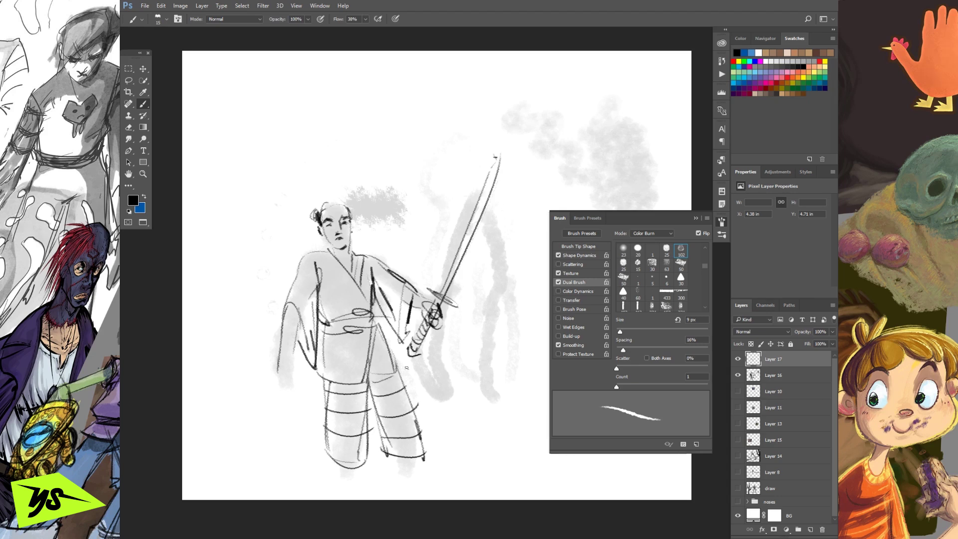
Step: Draw the lower legs beneath the trousers, the lowered hand's fingers, and the hair along the top of the head
left_click_drag(370, 408, 376, 464)
mouse_move(378, 454)
left_mouse_down()
mouse_move(343, 483)
mouse_move(350, 496)
mouse_move(393, 475)
mouse_move(395, 484)
left_mouse_up()
left_click_drag(414, 455, 410, 489)
left_click_drag(328, 204, 346, 206)
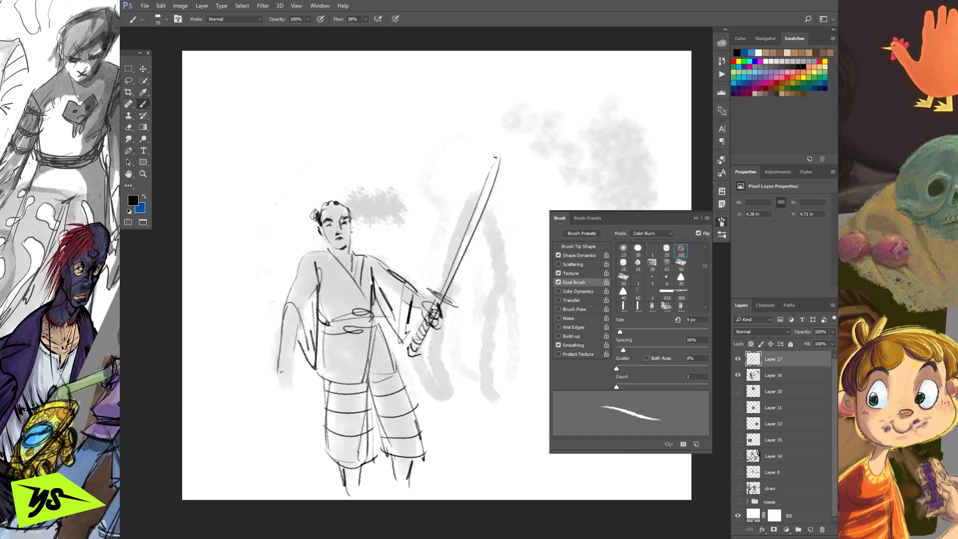
mouse_move(279, 375)
left_mouse_down()
mouse_move(291, 396)
mouse_move(295, 360)
mouse_move(302, 404)
mouse_move(294, 399)
left_mouse_up()
left_click_drag(339, 206, 350, 209)
Step: Strengthen the robe's hem and opening lines, and hatch the shadow between the trouser legs
mouse_move(402, 372)
left_mouse_down()
mouse_move(379, 384)
mouse_move(325, 384)
mouse_move(360, 384)
left_mouse_up()
left_click_drag(374, 329, 370, 380)
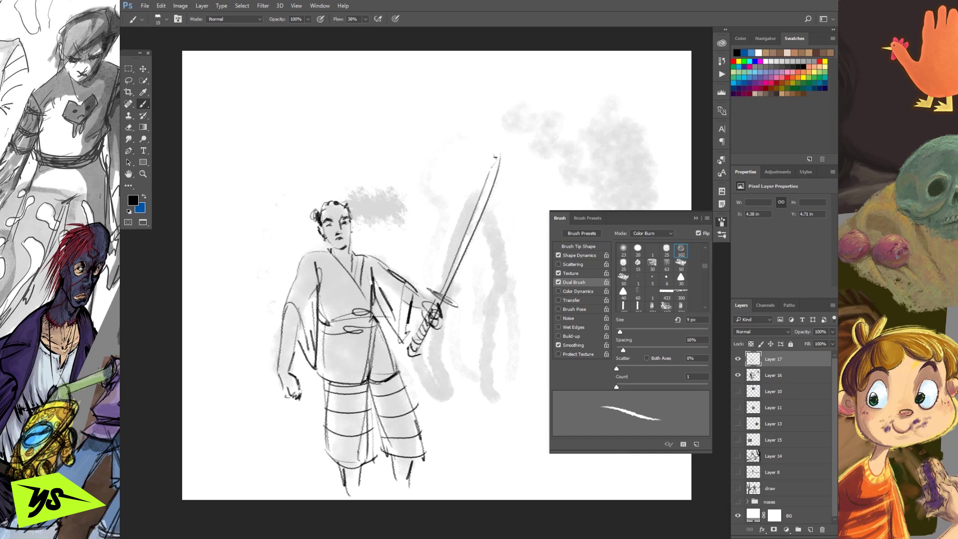
left_click_drag(378, 322, 398, 370)
left_click_drag(380, 449, 376, 460)
left_click_drag(372, 399, 385, 455)
left_click_drag(375, 399, 387, 455)
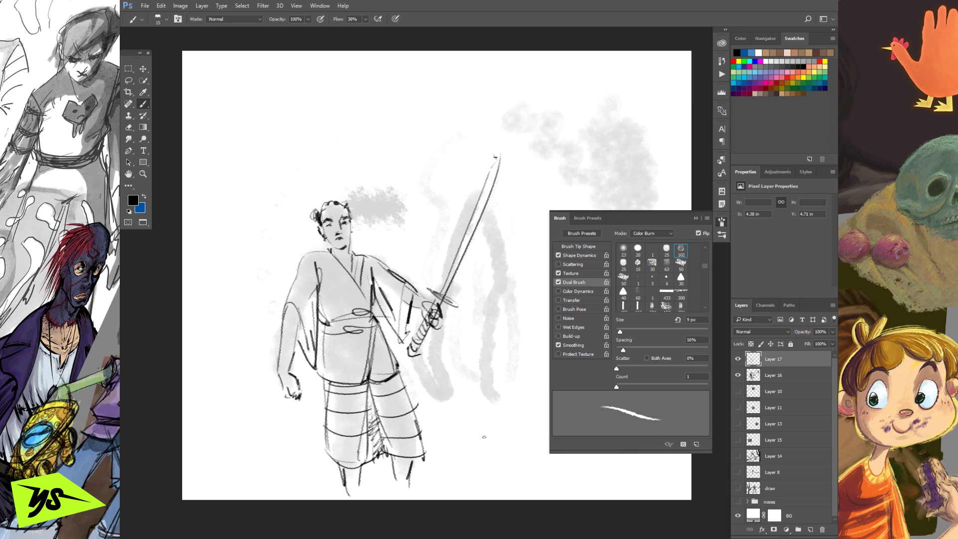
Step: Hide the brush settings and set the brush size to 39 px
left_click(721, 225)
right_click(547, 246)
left_click(608, 333)
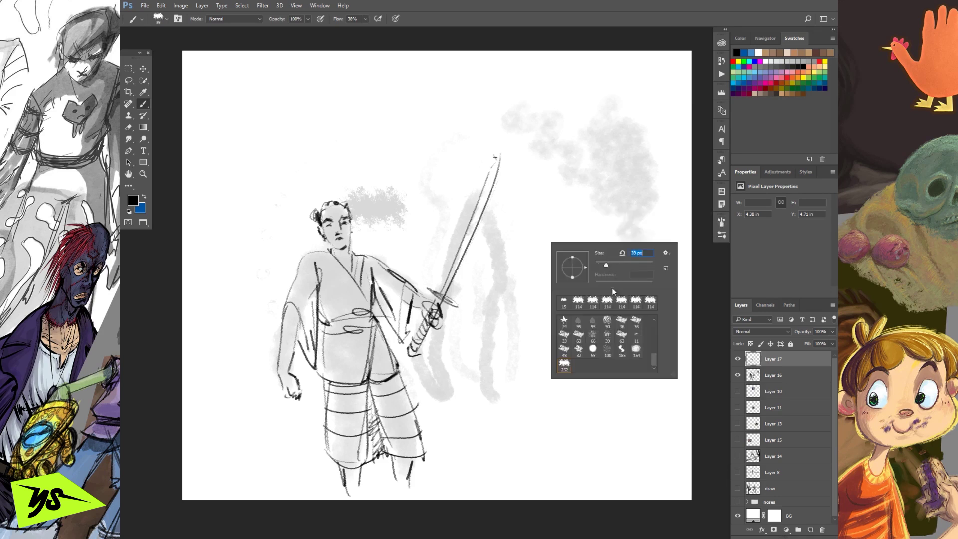
Step: Try diagonal test strokes on the empty canvas beside the figure, undoing each one
left_click(517, 336)
mouse_move(559, 277)
left_mouse_down()
mouse_move(562, 329)
mouse_move(610, 380)
left_mouse_up()
key("ctrl+z")
mouse_move(550, 280)
left_mouse_down()
mouse_move(621, 412)
mouse_move(646, 415)
left_mouse_up()
key("ctrl+z")
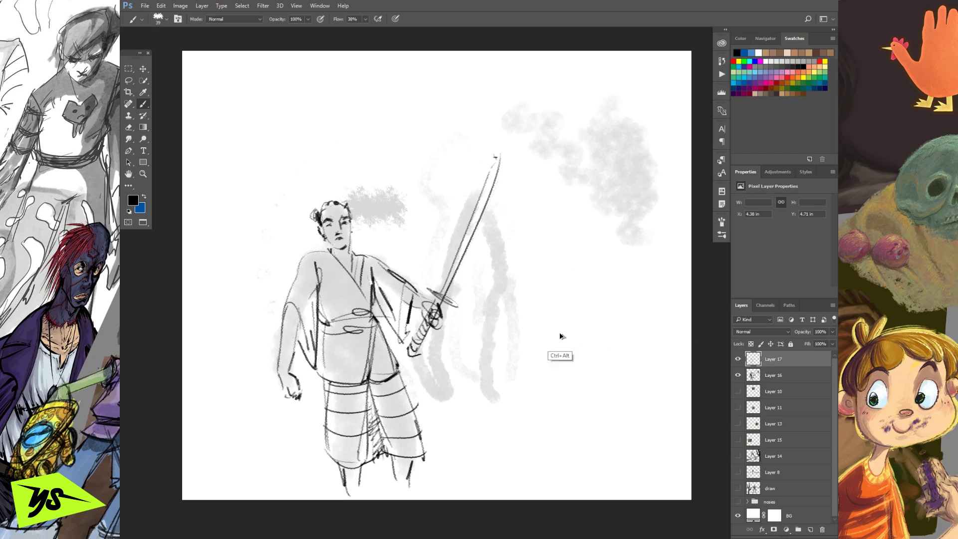
Step: Set the brush size to 51 px and shade the figure's face, robe, sleeves, trousers and sword handle
right_click(582, 326)
left_click_drag(632, 342, 636, 341)
mouse_move(315, 295)
left_mouse_down()
mouse_move(319, 287)
mouse_move(323, 307)
mouse_move(322, 279)
mouse_move(340, 317)
left_mouse_up()
mouse_move(332, 369)
left_mouse_down()
mouse_move(329, 351)
mouse_move(389, 449)
left_mouse_up()
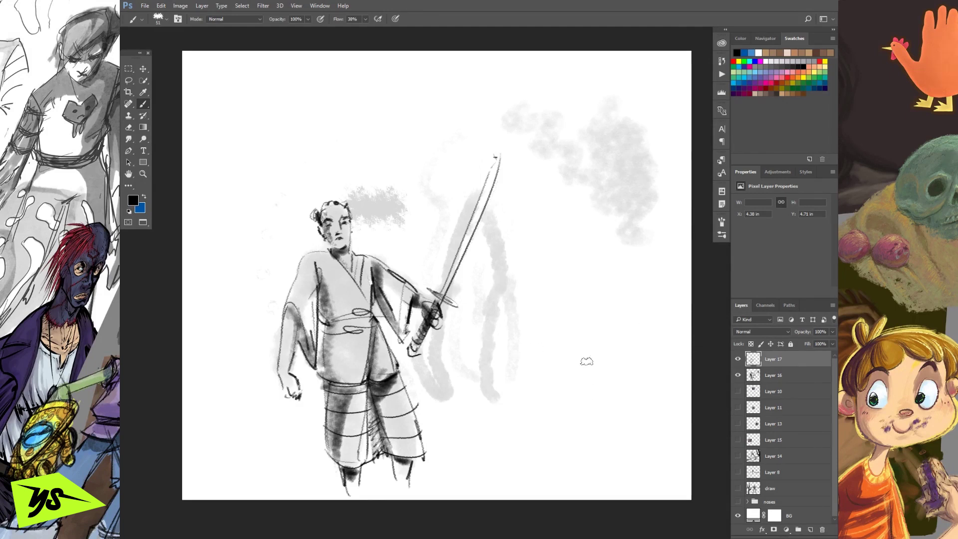
left_click_drag(559, 381, 660, 428)
key("ctrl+z")
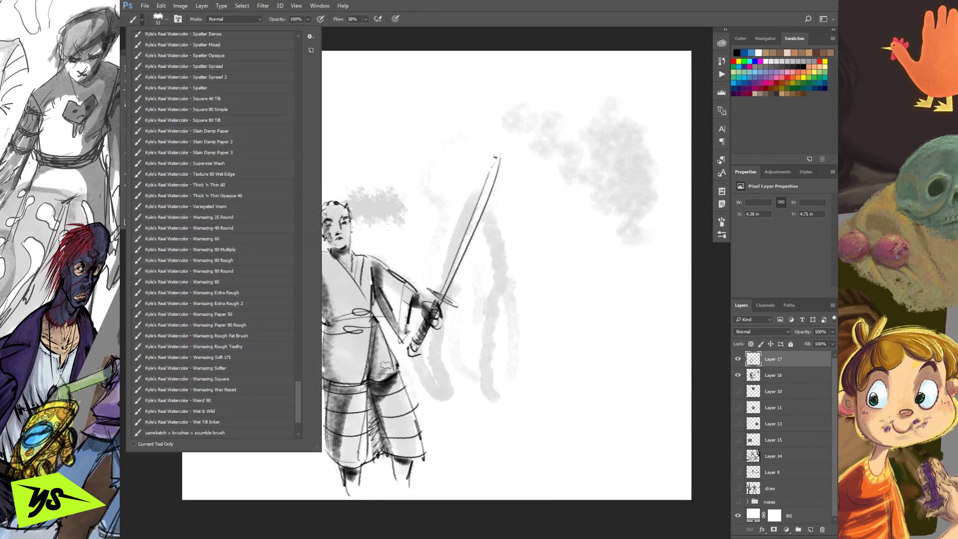
Step: Save the current brush as a new tool preset named "yamsketch > brushes > versiscumble" without including colour
left_click(310, 36)
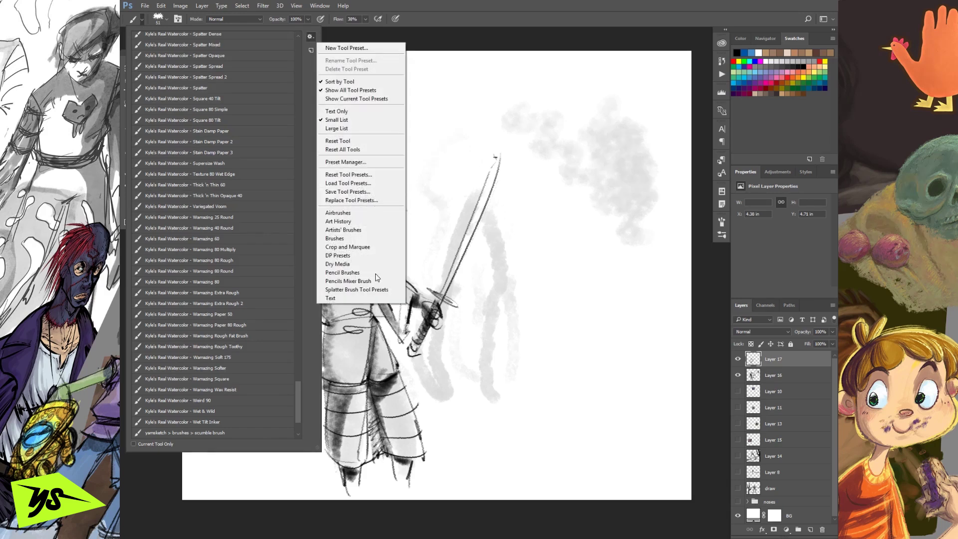
left_click(362, 49)
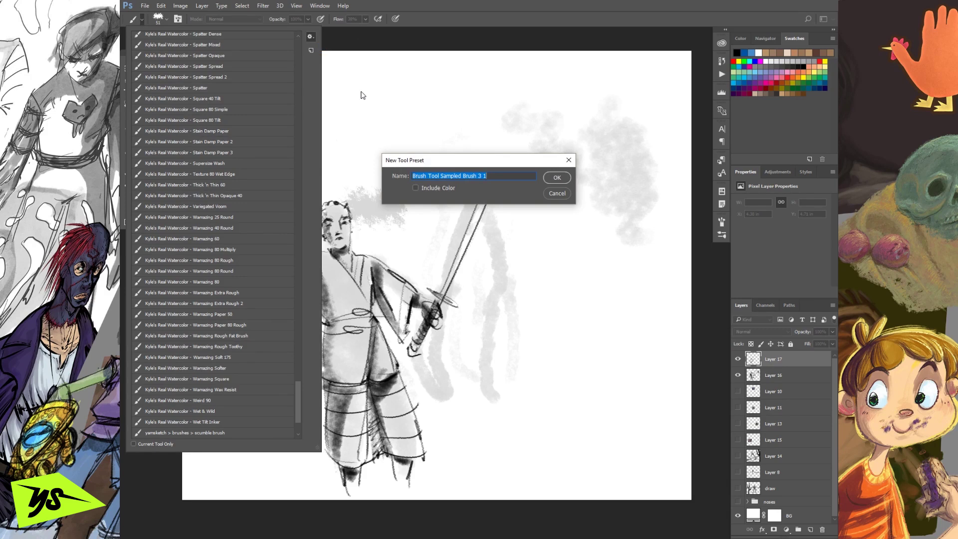
left_click(416, 188)
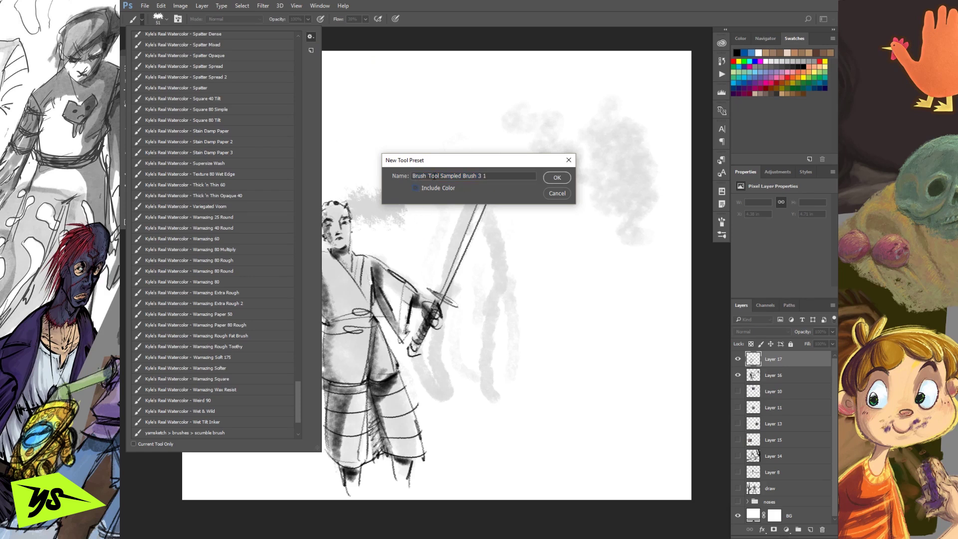
left_click(495, 176)
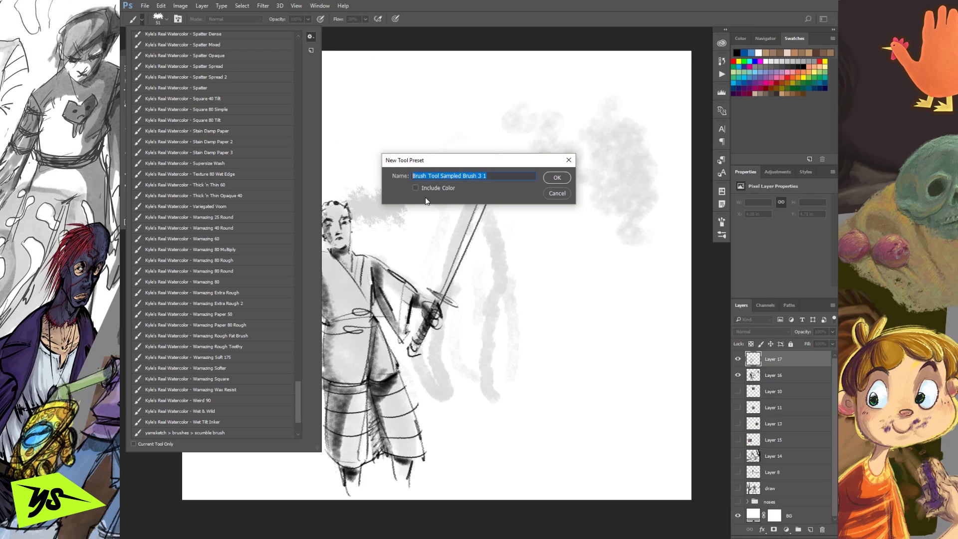
type("yamske")
type("brushes >")
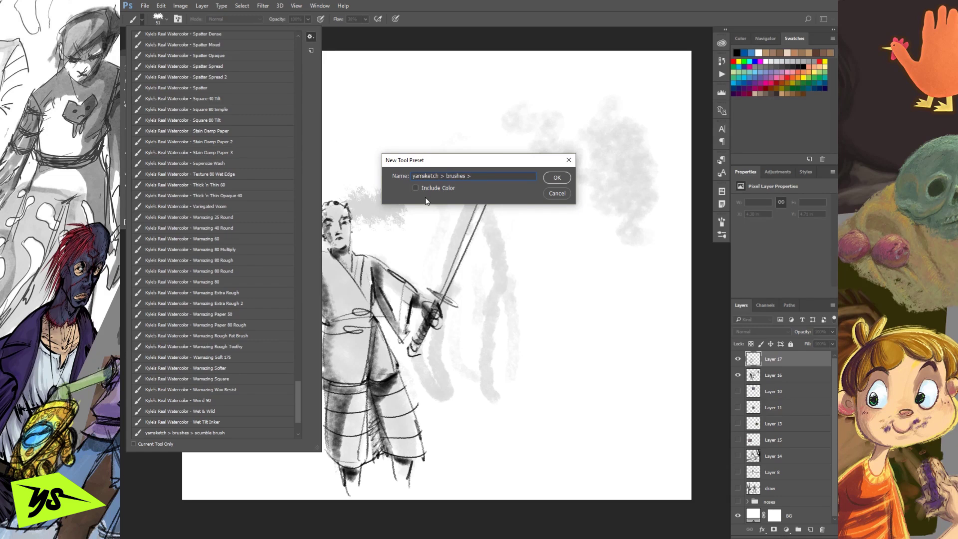
type("ver")
type("siscumblk")
left_click(557, 178)
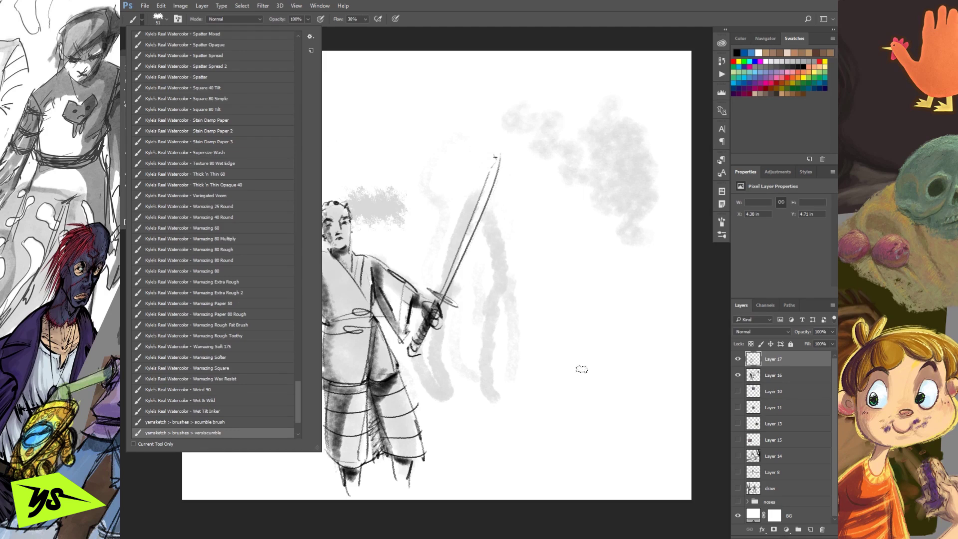
Step: Locate the yamsketch scumble brush and versiscumble presets in the tool preset list
scroll(297, 405, "down", 3)
left_click(245, 338)
left_click(245, 346)
left_click(245, 338)
left_click(246, 346)
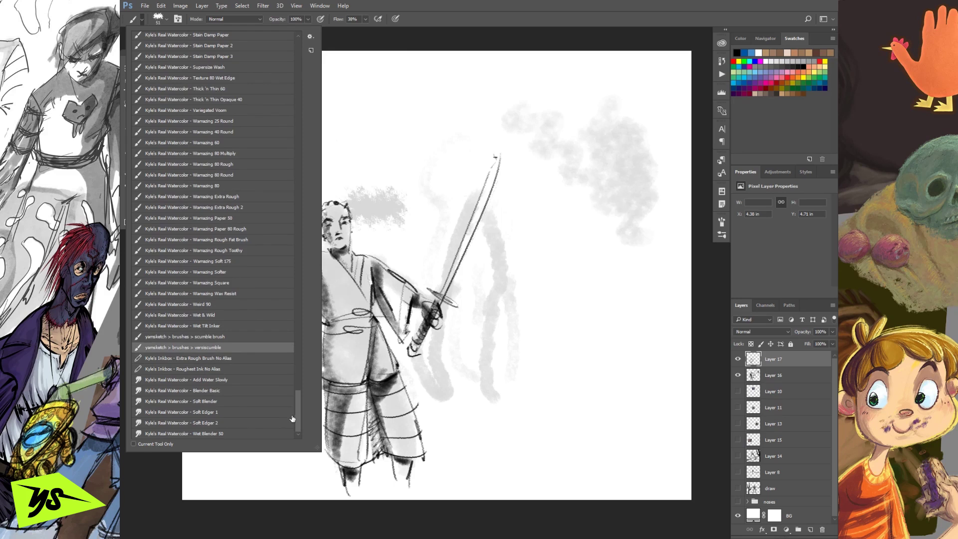
Step: Open the Preset Manager for tools and select both the yamsketch scumble brush and versiscumble presets
left_click(310, 36)
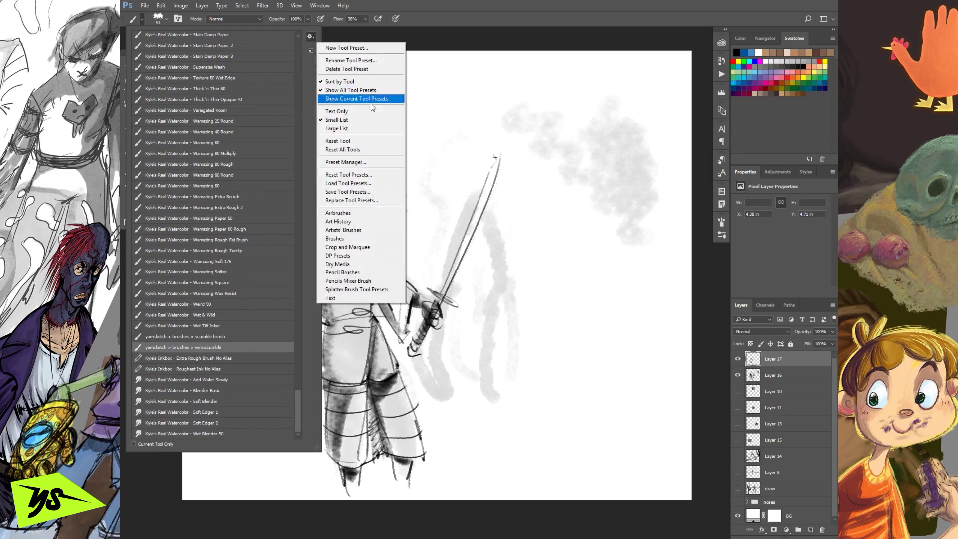
left_click(364, 162)
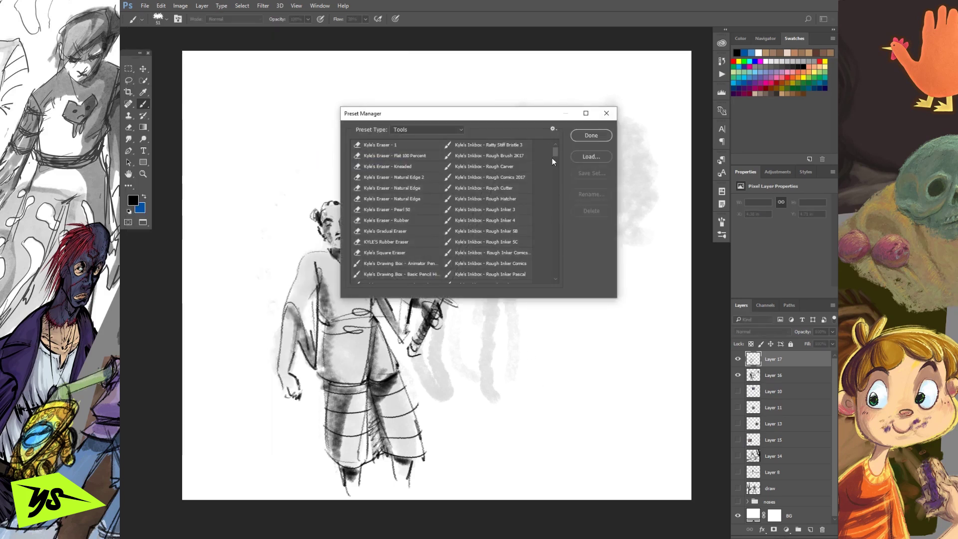
mouse_move(555, 151)
left_mouse_down()
mouse_move(555, 280)
mouse_move(559, 242)
mouse_move(556, 268)
left_mouse_up()
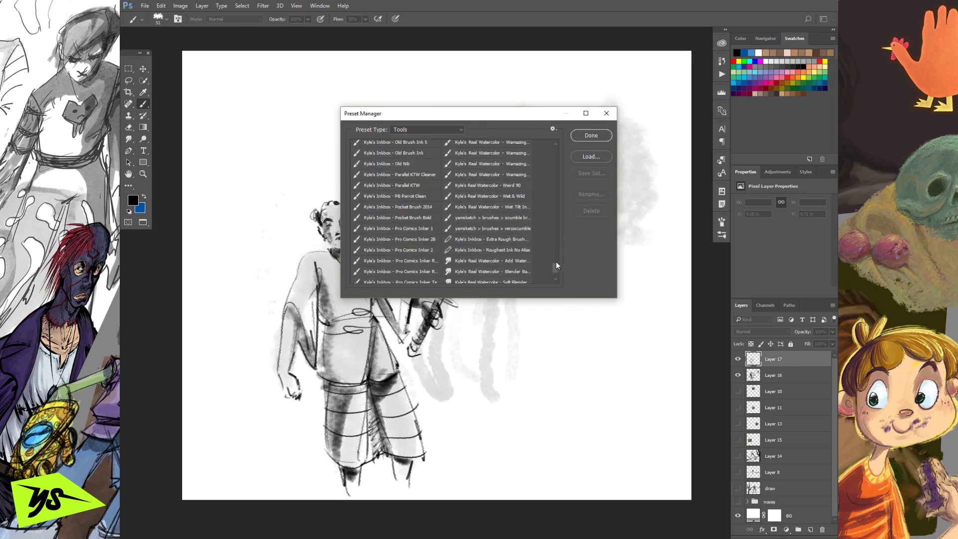
left_click(487, 218)
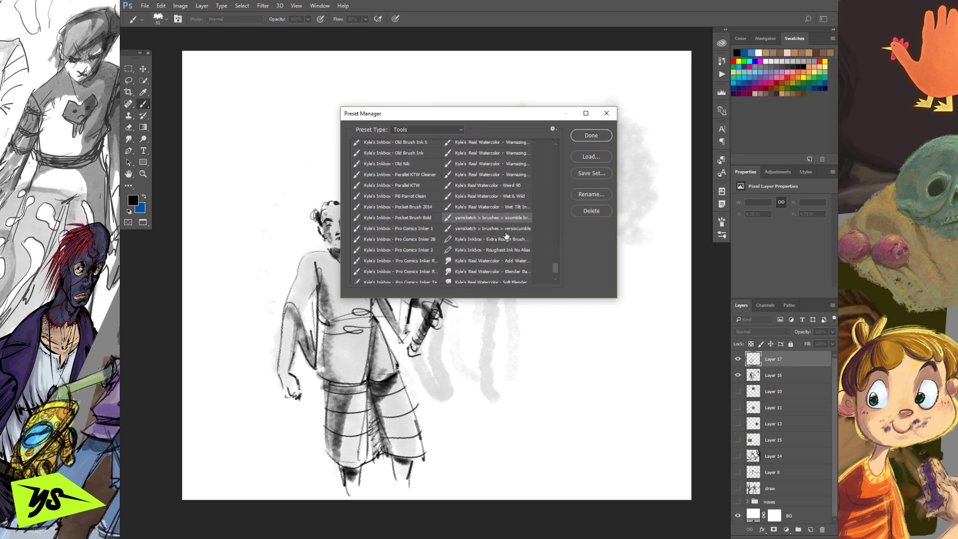
left_click(498, 229, "ctrl")
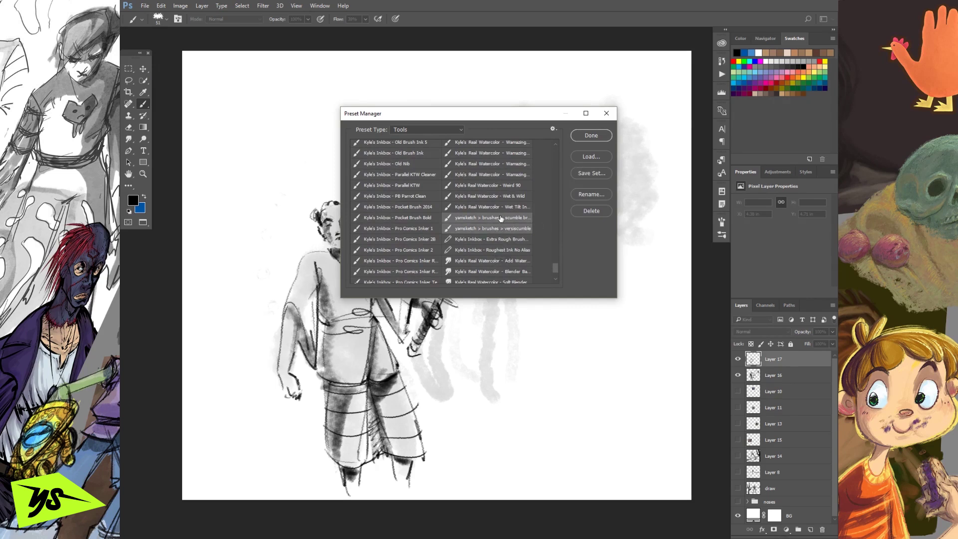
Step: Save the selected presets as a set over yamsketch_brushes_scumble-brush.tpl in the PSbrushes > yamsketch folder and close the Preset Manager
left_click(598, 177)
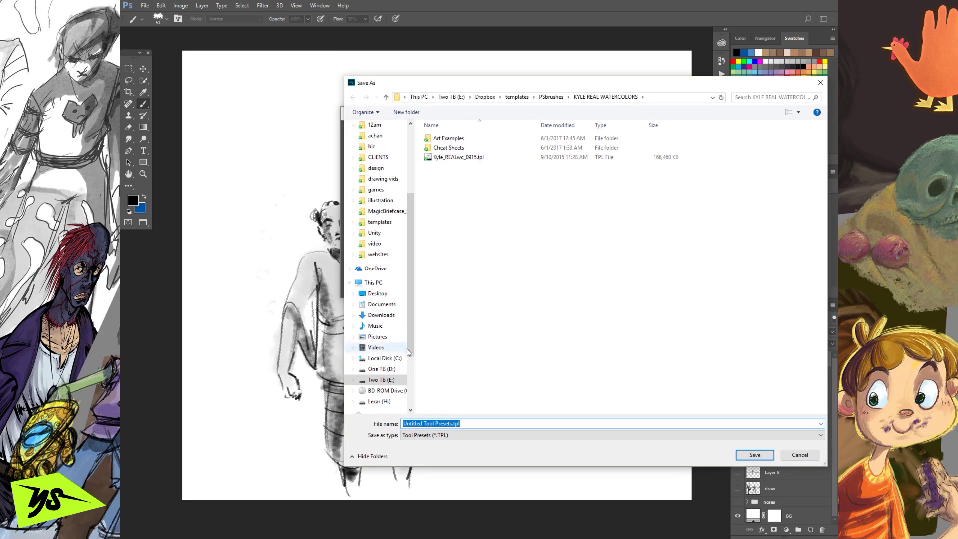
left_click(552, 98)
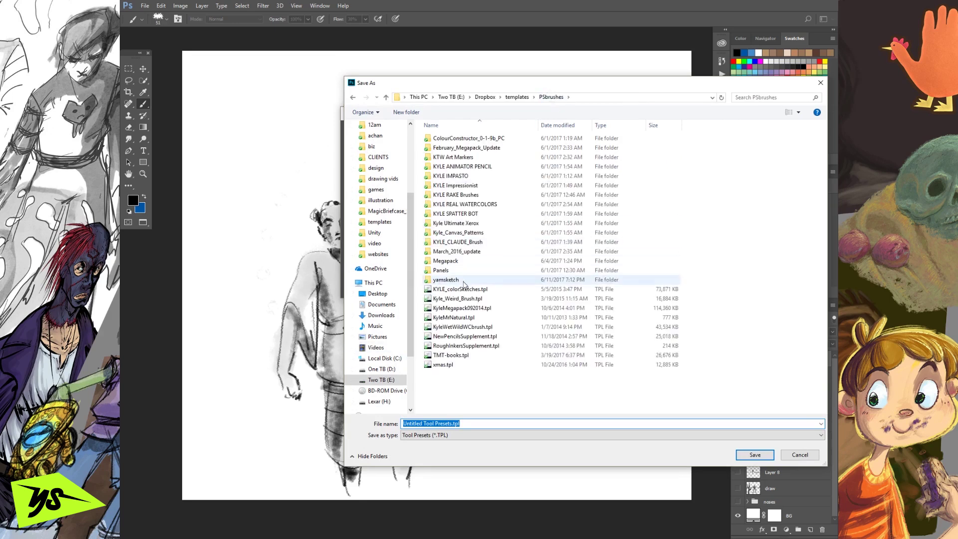
double_click(471, 279)
left_click(477, 142)
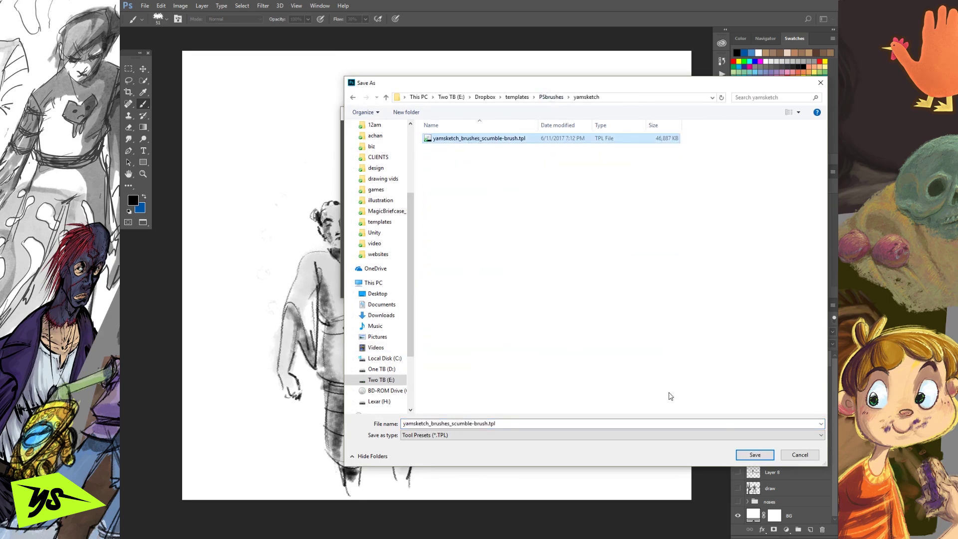
left_click(754, 455)
left_click(501, 269)
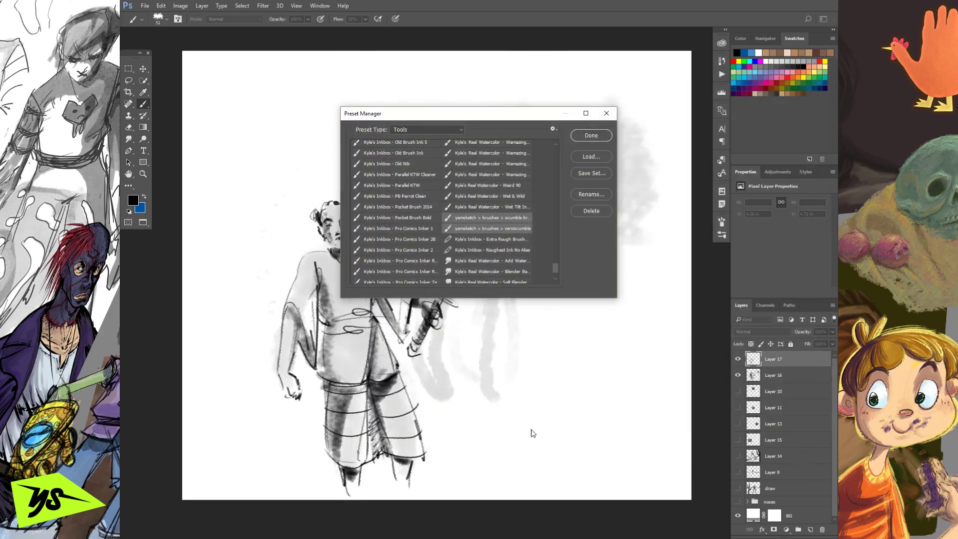
left_click(601, 137)
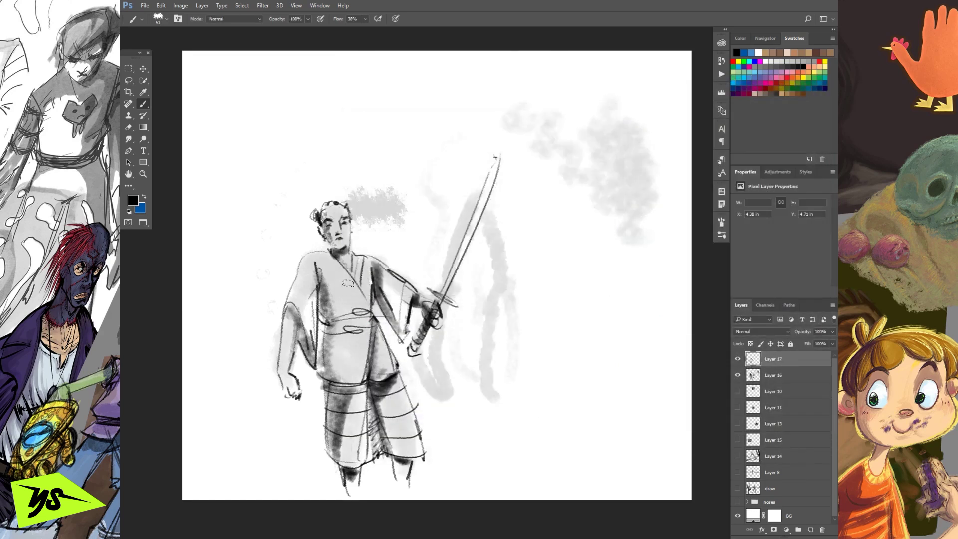
left_click(142, 19)
left_click(310, 37)
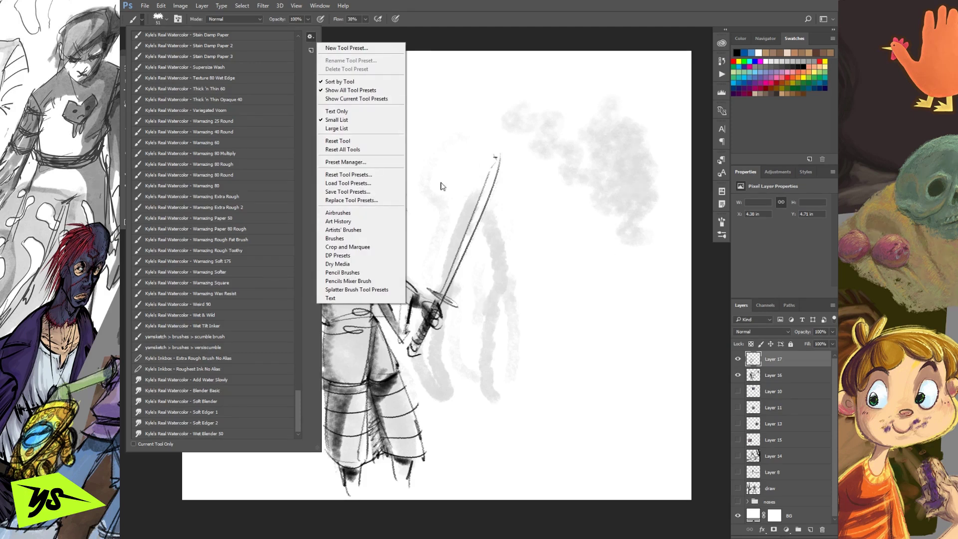
left_click(368, 185)
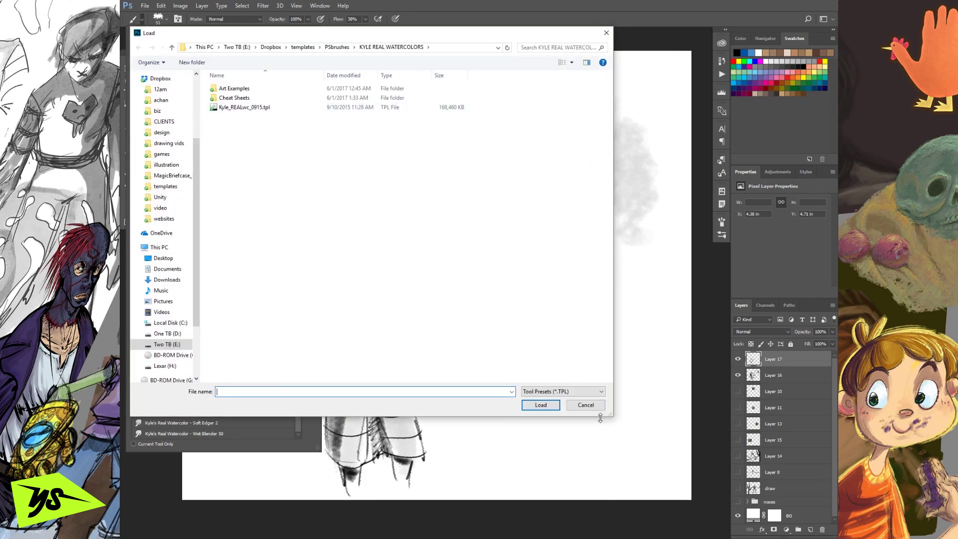
left_click(586, 405)
left_click(550, 344)
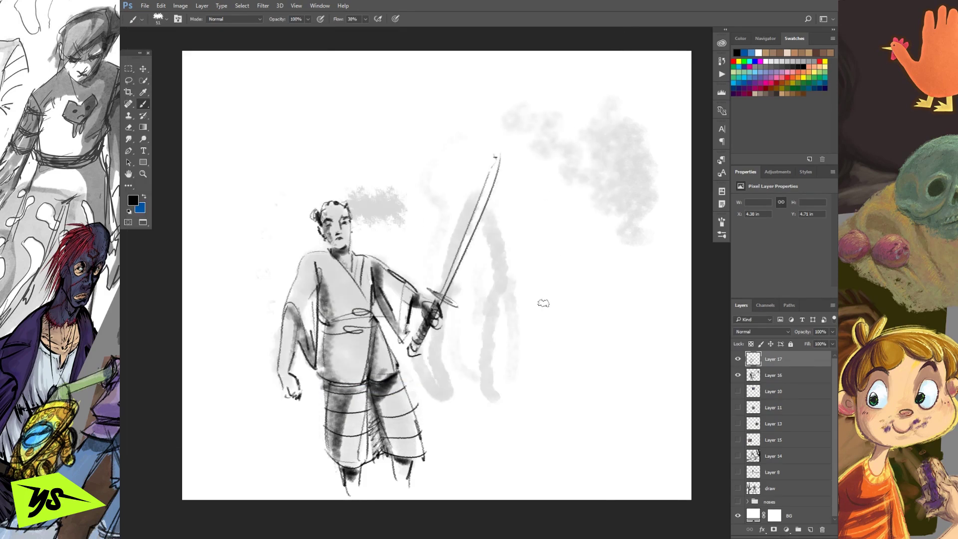
Step: Try looping and wavy test strokes on the empty canvas beside the sword, undoing each one
mouse_move(584, 270)
left_mouse_down()
mouse_move(565, 314)
mouse_move(623, 378)
left_mouse_up()
key("ctrl+z")
mouse_move(549, 273)
left_mouse_down()
mouse_move(532, 396)
mouse_move(662, 332)
left_mouse_up()
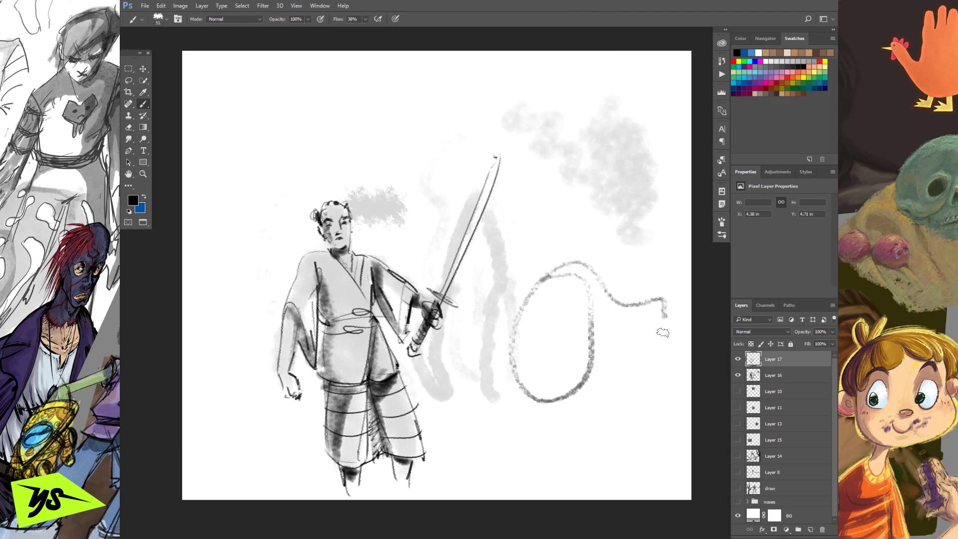
key("ctrl+z")
mouse_move(542, 220)
left_mouse_down()
mouse_move(571, 230)
mouse_move(666, 358)
left_mouse_up()
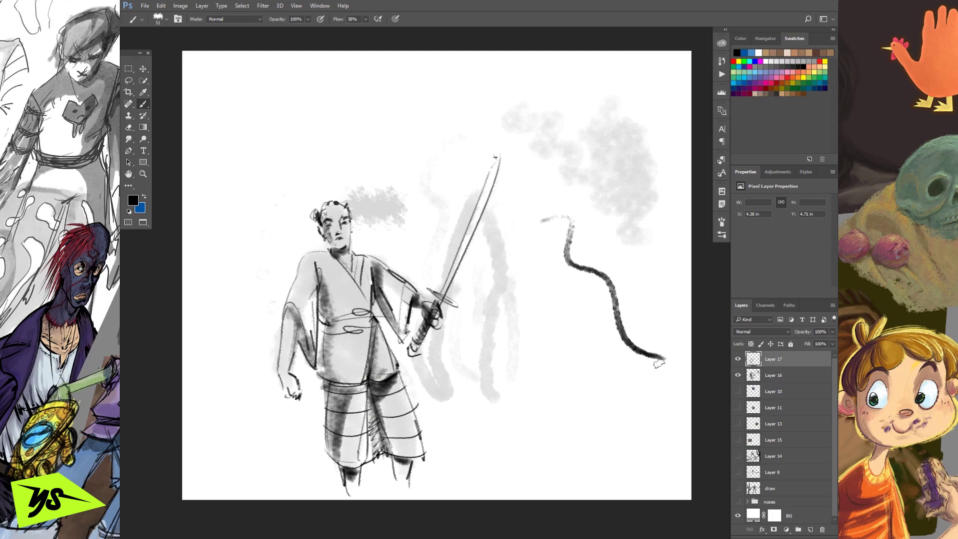
key("ctrl+z")
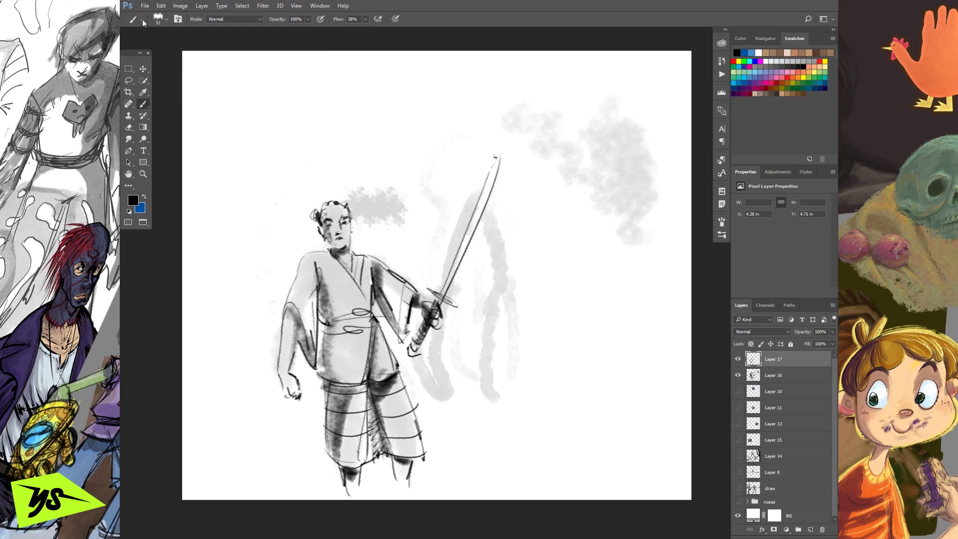
left_click(142, 20)
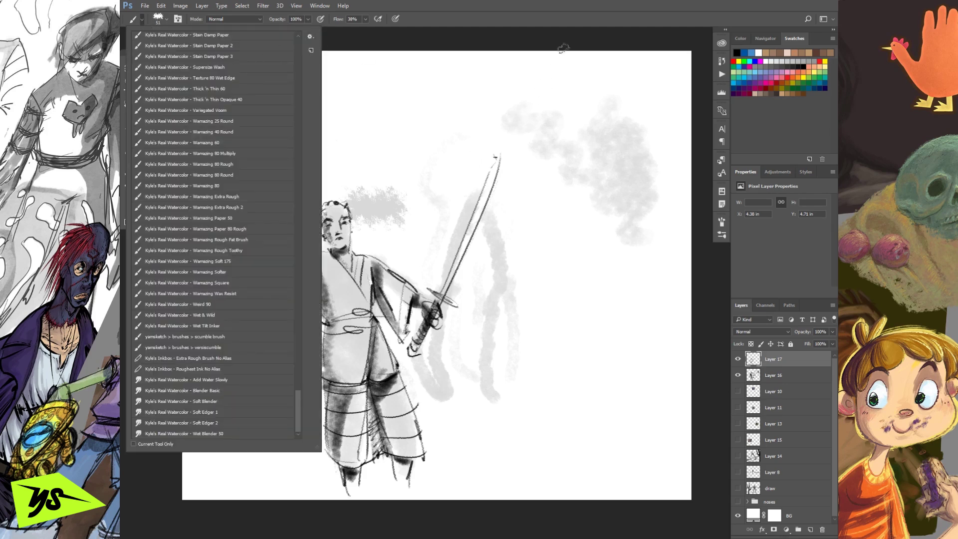
left_click(532, 155)
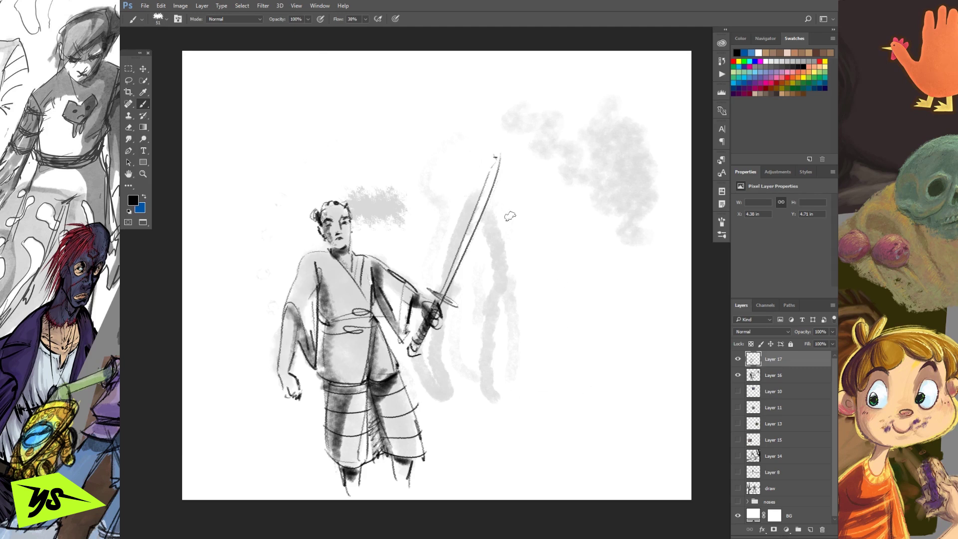
left_click_drag(569, 272, 629, 373)
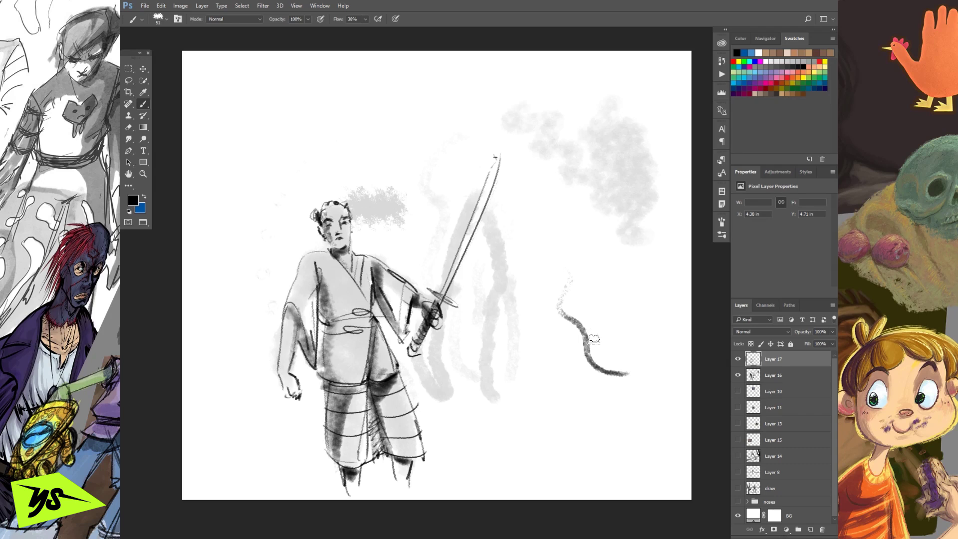
key("ctrl+z")
Step: Handwrite "tip!" with the brush on the empty canvas beside the sword and draw a large circle around it
left_click_drag(547, 263, 546, 297)
mouse_move(539, 285)
left_mouse_down()
mouse_move(574, 279)
mouse_move(568, 297)
mouse_move(595, 332)
left_mouse_up()
left_click(571, 263)
left_click_drag(587, 282, 596, 300)
left_click_drag(621, 247, 618, 277)
left_click(619, 303)
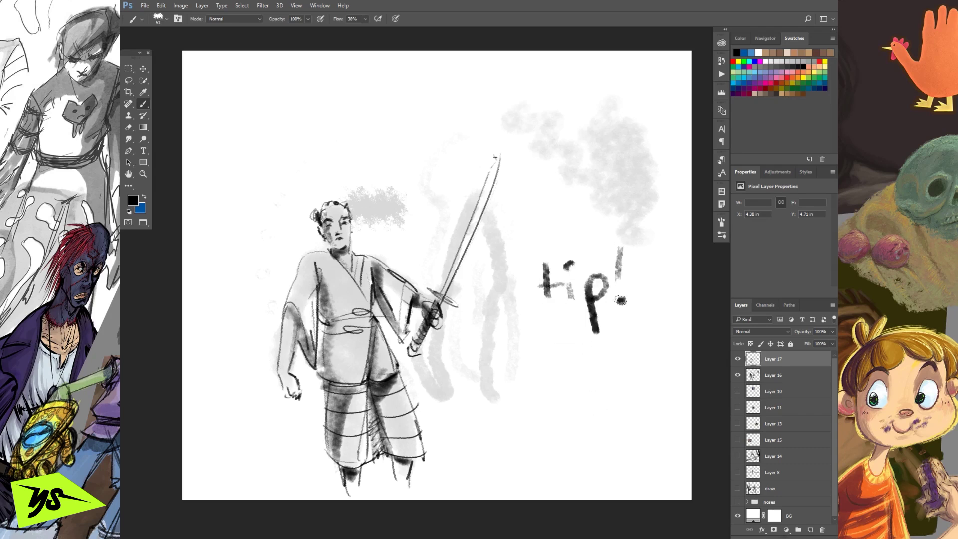
mouse_move(529, 252)
left_mouse_down()
mouse_move(569, 365)
mouse_move(638, 224)
left_mouse_up()
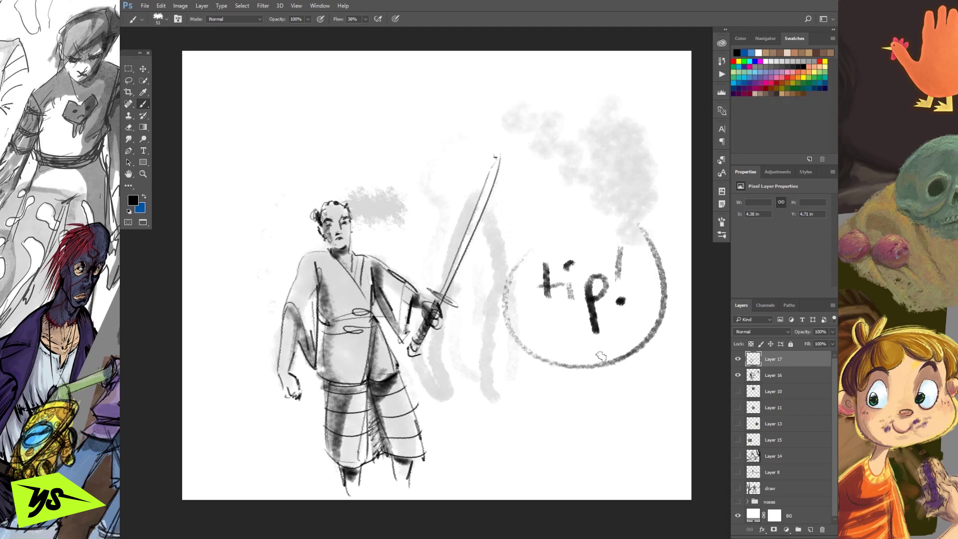
Step: Undo the circle and the brush strokes of the "tip!" lettering one by one
key("ctrl+z")
key("ctrl+z")
key("ctrl+z")
key("ctrl+z")
key("ctrl+z")
key("ctrl+z")
key("ctrl+z")
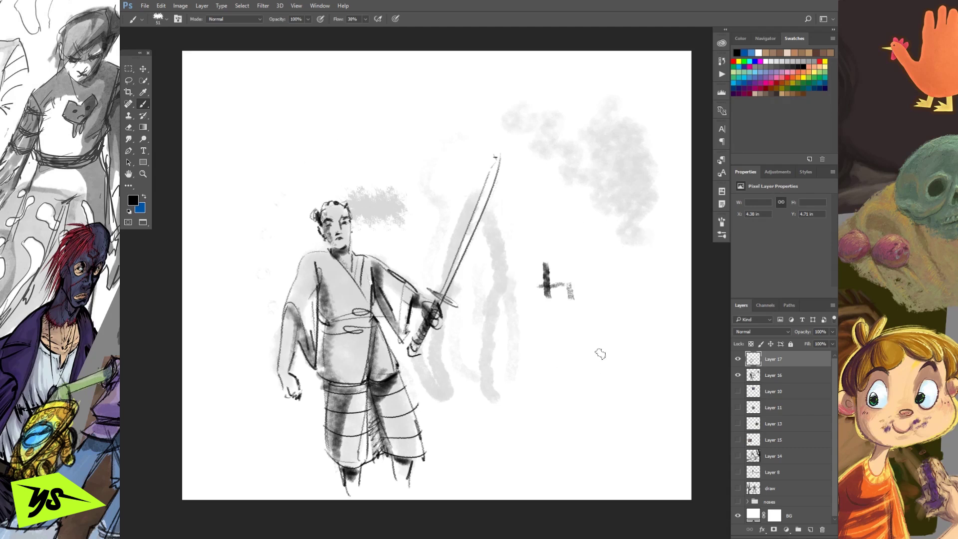